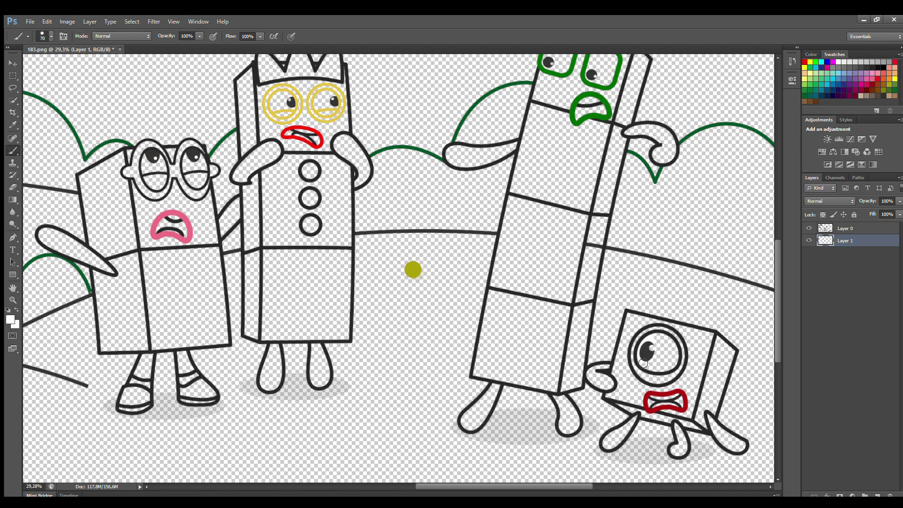
Step: Paint the one-eyed cube's eyeball white and its legs and hand dark red on Layer 1
{"action": "mouse_move", "coordinate": [643, 363]}
{"action": "left_mouse_down"}
{"action": "mouse_move", "coordinate": [668, 367]}
{"action": "mouse_move", "coordinate": [672, 343]}
{"action": "mouse_move", "coordinate": [656, 352]}
{"action": "left_mouse_up"}
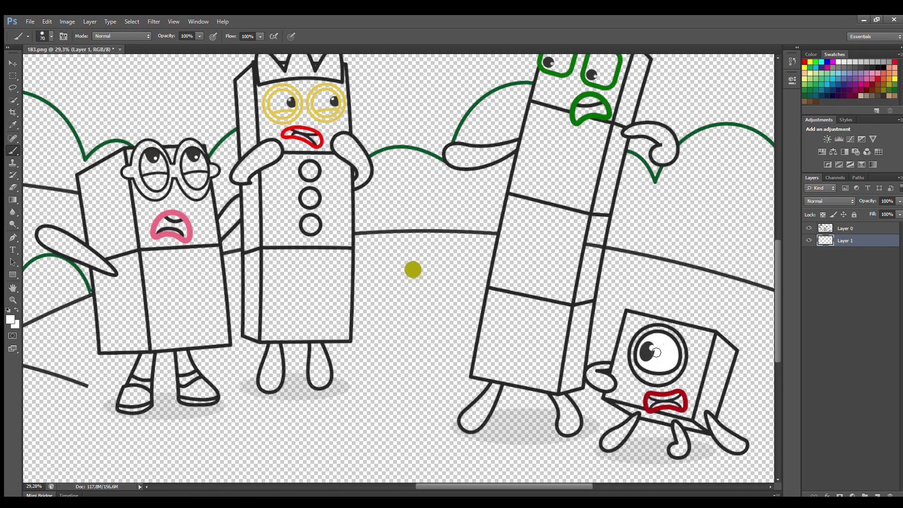
{"action": "key", "text": "i"}
{"action": "left_click", "coordinate": [657, 396]}
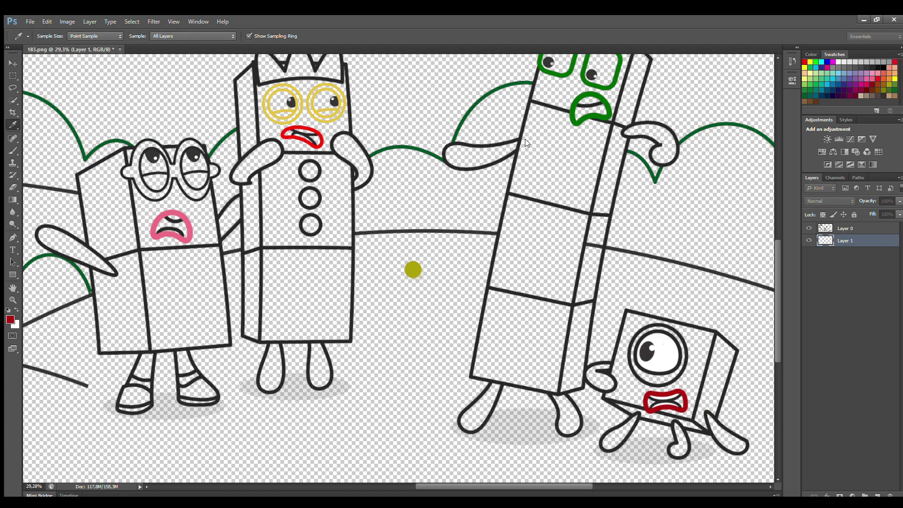
{"action": "key", "text": "b"}
{"action": "mouse_move", "coordinate": [631, 423]}
{"action": "left_mouse_down"}
{"action": "mouse_move", "coordinate": [611, 442]}
{"action": "mouse_move", "coordinate": [621, 430]}
{"action": "left_mouse_up"}
{"action": "mouse_move", "coordinate": [675, 422]}
{"action": "left_mouse_down"}
{"action": "mouse_move", "coordinate": [680, 452]}
{"action": "mouse_move", "coordinate": [680, 430]}
{"action": "mouse_move", "coordinate": [682, 450]}
{"action": "mouse_move", "coordinate": [709, 417]}
{"action": "mouse_move", "coordinate": [717, 438]}
{"action": "mouse_move", "coordinate": [743, 447]}
{"action": "mouse_move", "coordinate": [726, 439]}
{"action": "left_mouse_up"}
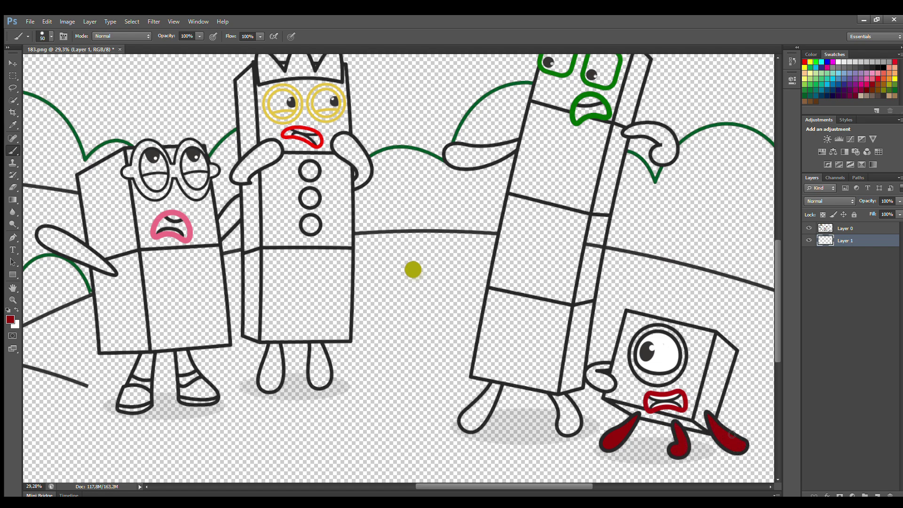
{"action": "mouse_move", "coordinate": [595, 367]}
{"action": "left_mouse_down"}
{"action": "mouse_move", "coordinate": [592, 383]}
{"action": "mouse_move", "coordinate": [607, 383]}
{"action": "left_mouse_up"}
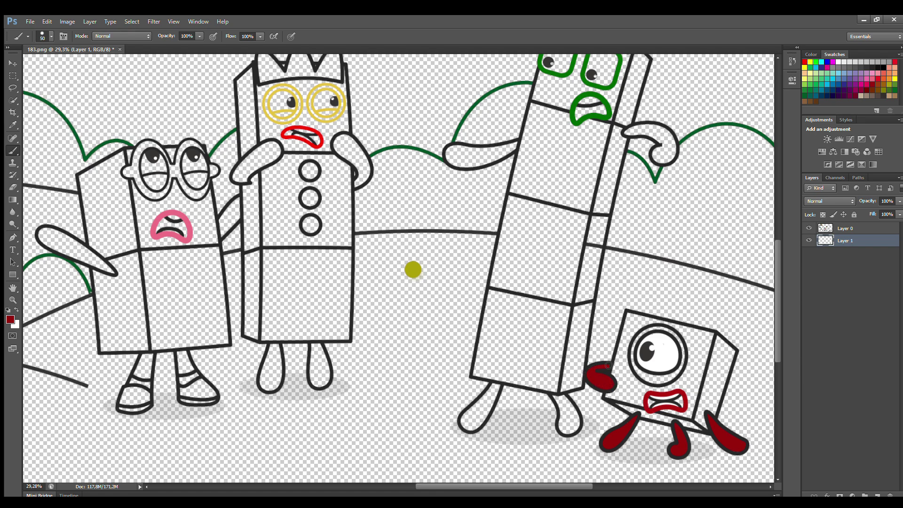
Step: Add a new layer beneath Layer 1 and paint the cube's eye ring dark red and its mouth interior near-black
{"action": "left_click", "coordinate": [876, 494]}
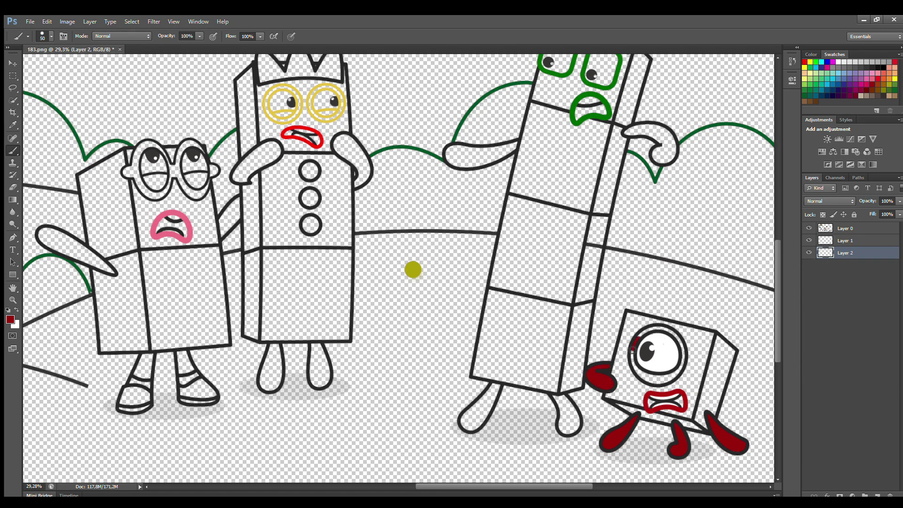
{"action": "mouse_move", "coordinate": [635, 363]}
{"action": "left_mouse_down"}
{"action": "mouse_move", "coordinate": [660, 383]}
{"action": "mouse_move", "coordinate": [682, 359]}
{"action": "mouse_move", "coordinate": [663, 329]}
{"action": "mouse_move", "coordinate": [648, 333]}
{"action": "mouse_move", "coordinate": [641, 359]}
{"action": "mouse_move", "coordinate": [659, 376]}
{"action": "mouse_move", "coordinate": [653, 406]}
{"action": "mouse_move", "coordinate": [679, 403]}
{"action": "left_mouse_up"}
{"action": "left_click", "coordinate": [13, 125]}
{"action": "left_click", "coordinate": [650, 404]}
{"action": "left_click", "coordinate": [13, 151]}
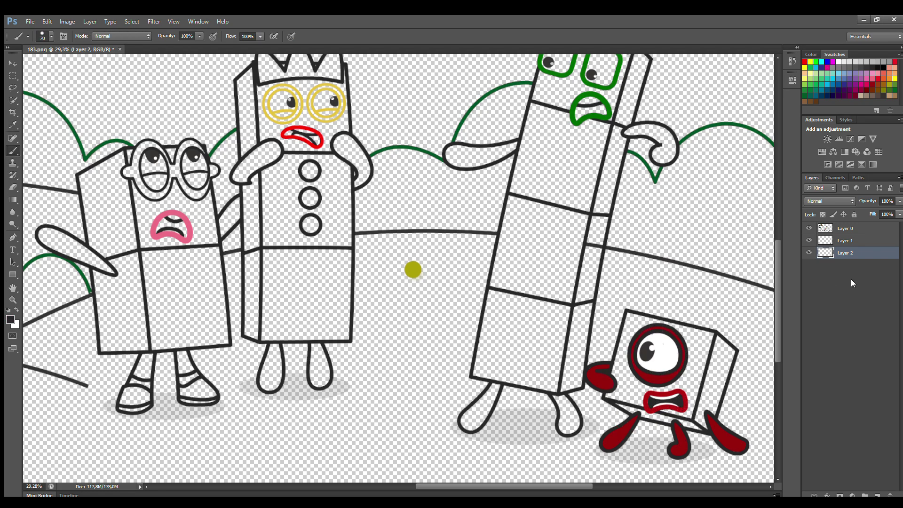
Step: Paint the cube's side and underside faces medium red on Layer 2
{"action": "left_click", "coordinate": [13, 125]}
{"action": "left_click", "coordinate": [9, 319]}
{"action": "left_click", "coordinate": [443, 168]}
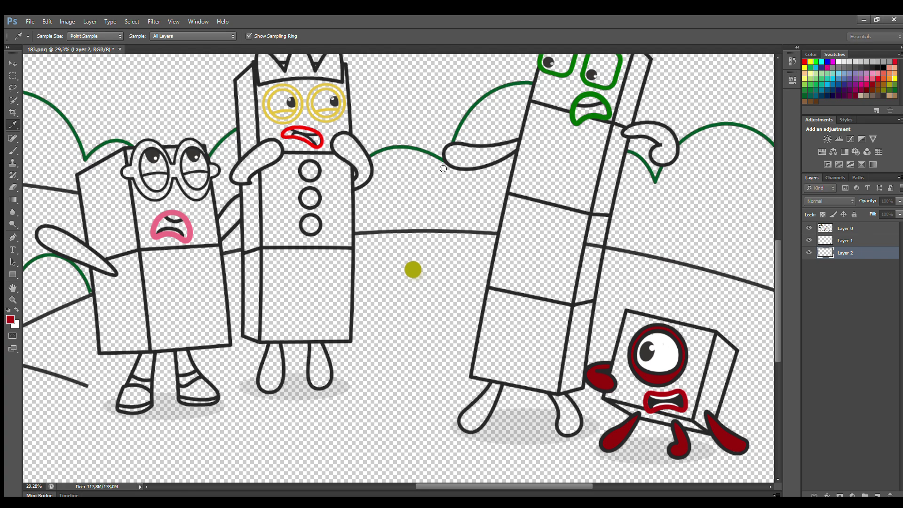
{"action": "left_click", "coordinate": [525, 142]}
{"action": "left_click", "coordinate": [12, 151]}
{"action": "mouse_move", "coordinate": [720, 347]}
{"action": "left_mouse_down"}
{"action": "mouse_move", "coordinate": [703, 407]}
{"action": "mouse_move", "coordinate": [687, 426]}
{"action": "mouse_move", "coordinate": [620, 405]}
{"action": "left_mouse_up"}
{"action": "mouse_move", "coordinate": [697, 422]}
{"action": "left_mouse_down"}
{"action": "mouse_move", "coordinate": [715, 410]}
{"action": "mouse_move", "coordinate": [732, 352]}
{"action": "mouse_move", "coordinate": [715, 386]}
{"action": "left_mouse_up"}
{"action": "left_click", "coordinate": [15, 187]}
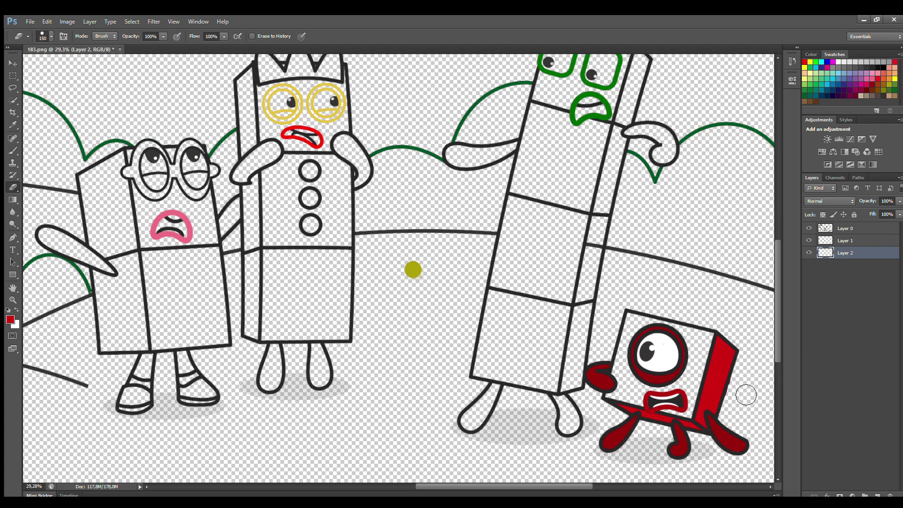
Step: Add a new layer beneath Layer 2 and fill the cube's front face with bright red using a 150 px brush
{"action": "left_click", "coordinate": [877, 495]}
{"action": "left_click_drag", "start_coordinate": [849, 253], "coordinate": [847, 266]}
{"action": "key", "text": "i"}
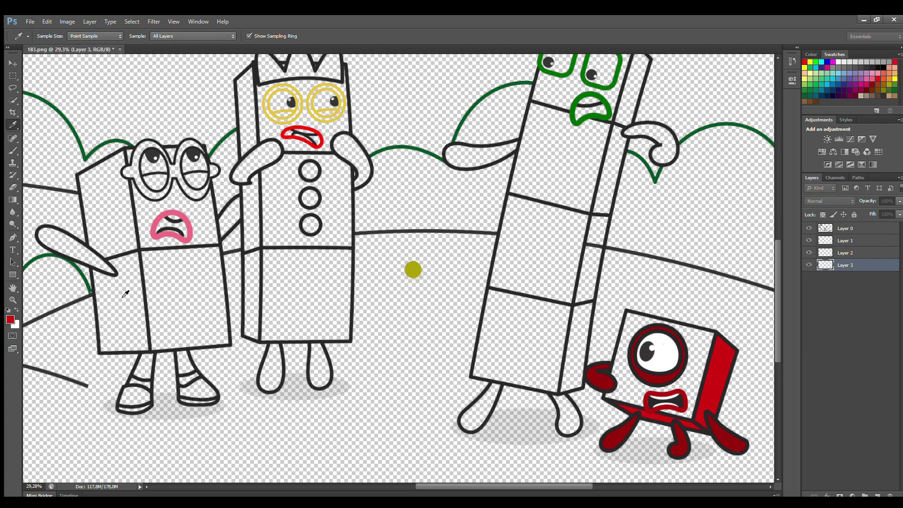
{"action": "key", "text": "b"}
{"action": "mouse_move", "coordinate": [631, 312]}
{"action": "left_mouse_down"}
{"action": "mouse_move", "coordinate": [611, 398]}
{"action": "mouse_move", "coordinate": [691, 415]}
{"action": "mouse_move", "coordinate": [715, 342]}
{"action": "mouse_move", "coordinate": [637, 325]}
{"action": "mouse_move", "coordinate": [643, 397]}
{"action": "mouse_move", "coordinate": [704, 369]}
{"action": "mouse_move", "coordinate": [644, 380]}
{"action": "left_mouse_up"}
{"action": "key", "text": "bracketright"}
{"action": "key", "text": "bracketright"}
{"action": "key", "text": "bracketright"}
{"action": "key", "text": "bracketright"}
Step: Paint the tall four-block character's eyes white on Layer 1
{"action": "left_click_drag", "start_coordinate": [778, 354], "coordinate": [777, 340]}
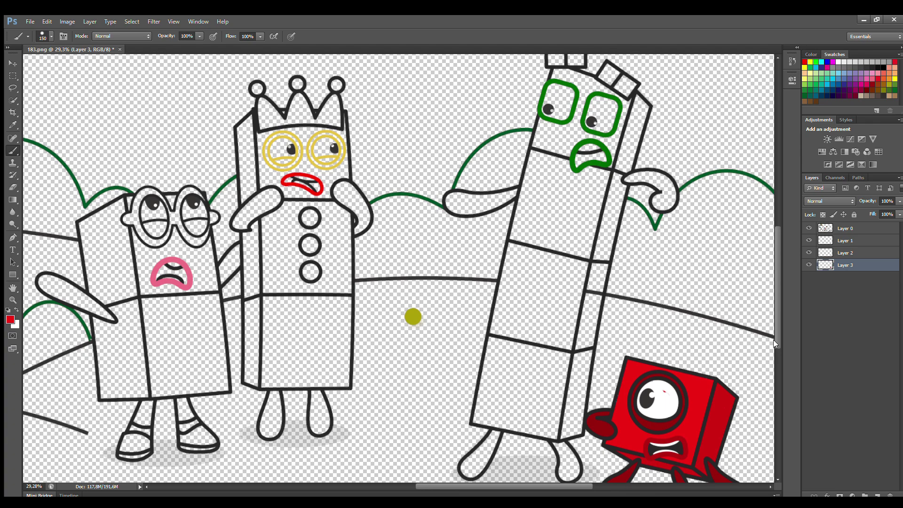
{"action": "scroll", "coordinate": [637, 357], "scroll_direction": "down", "scroll_amount": 1}
{"action": "left_click", "coordinate": [845, 240]}
{"action": "left_click", "coordinate": [838, 62]}
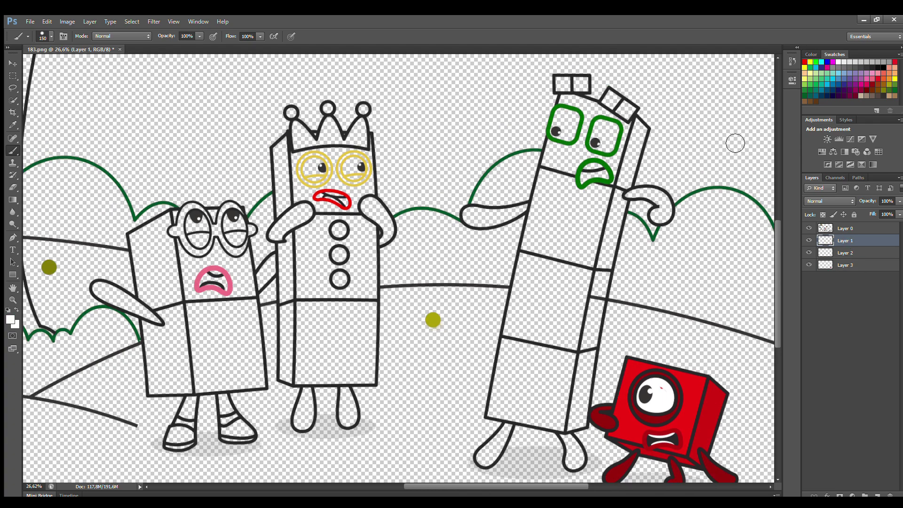
{"action": "key", "text": "bracketleft"}
{"action": "key", "text": "bracketleft"}
{"action": "mouse_move", "coordinate": [563, 114]}
{"action": "left_mouse_down"}
{"action": "mouse_move", "coordinate": [557, 131]}
{"action": "mouse_move", "coordinate": [572, 125]}
{"action": "mouse_move", "coordinate": [567, 120]}
{"action": "mouse_move", "coordinate": [605, 146]}
{"action": "mouse_move", "coordinate": [607, 131]}
{"action": "left_mouse_up"}
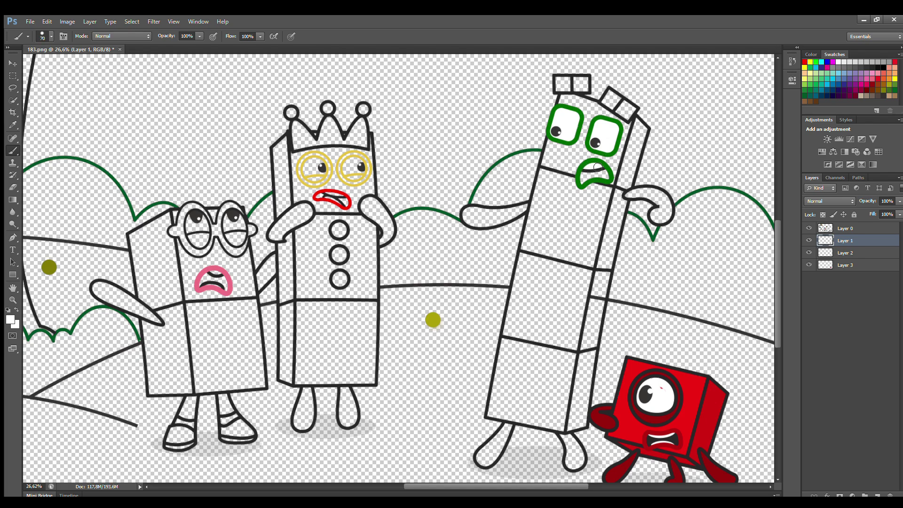
Step: Sample the dark green of the four-block character's outlines and paint both arms and legs with it
{"action": "key", "text": "i"}
{"action": "left_click", "coordinate": [570, 145]}
{"action": "key", "text": "b"}
{"action": "mouse_move", "coordinate": [530, 205]}
{"action": "left_mouse_down"}
{"action": "mouse_move", "coordinate": [501, 221]}
{"action": "mouse_move", "coordinate": [468, 217]}
{"action": "mouse_move", "coordinate": [519, 214]}
{"action": "left_mouse_up"}
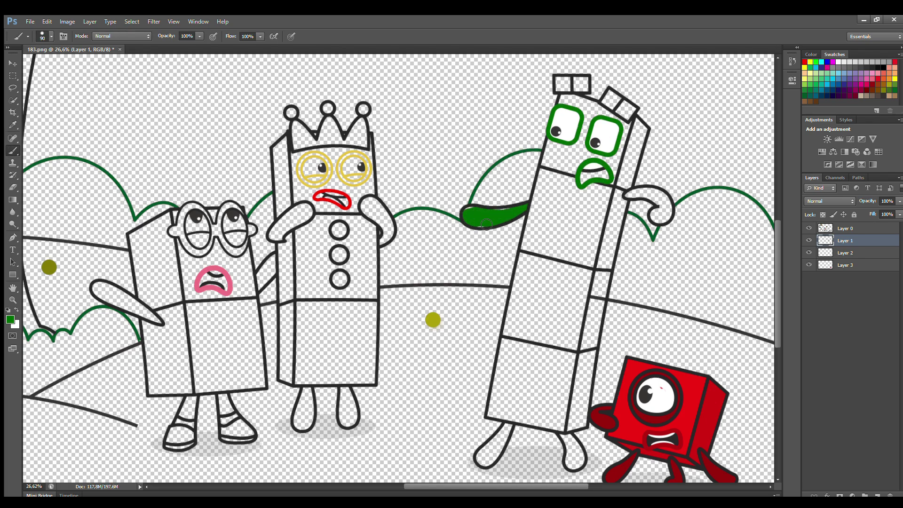
{"action": "mouse_move", "coordinate": [631, 197]}
{"action": "left_mouse_down"}
{"action": "mouse_move", "coordinate": [654, 194]}
{"action": "mouse_move", "coordinate": [668, 207]}
{"action": "mouse_move", "coordinate": [666, 221]}
{"action": "mouse_move", "coordinate": [651, 196]}
{"action": "left_mouse_up"}
{"action": "key", "text": "["}
{"action": "mouse_move", "coordinate": [565, 435]}
{"action": "left_mouse_down"}
{"action": "mouse_move", "coordinate": [574, 466]}
{"action": "mouse_move", "coordinate": [578, 448]}
{"action": "left_mouse_up"}
{"action": "mouse_move", "coordinate": [508, 431]}
{"action": "left_mouse_down"}
{"action": "mouse_move", "coordinate": [483, 463]}
{"action": "mouse_move", "coordinate": [509, 428]}
{"action": "left_mouse_up"}
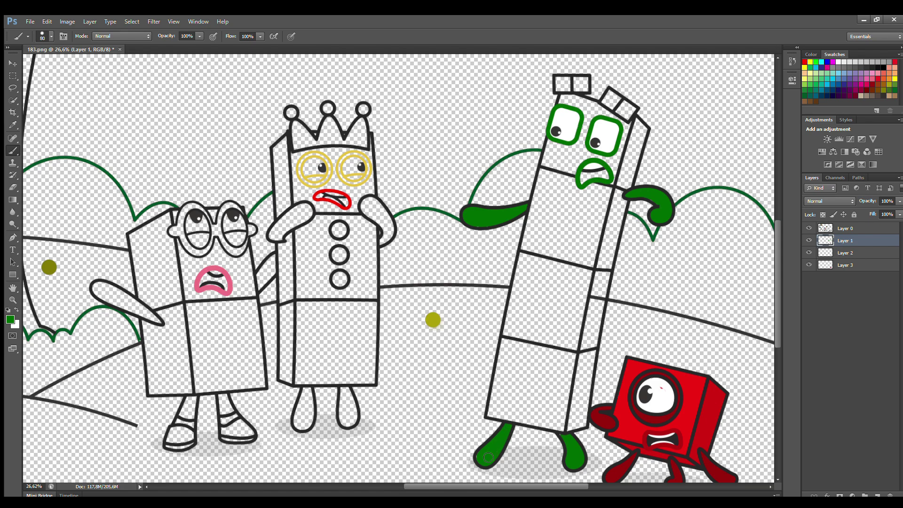
Step: Paint the four-block character's hair tufts dark green and its mouth interior near-black on Layer 1
{"action": "mouse_move", "coordinate": [610, 94]}
{"action": "left_mouse_down"}
{"action": "mouse_move", "coordinate": [609, 105]}
{"action": "mouse_move", "coordinate": [631, 115]}
{"action": "mouse_move", "coordinate": [618, 100]}
{"action": "left_mouse_up"}
{"action": "mouse_move", "coordinate": [567, 85]}
{"action": "left_mouse_down"}
{"action": "mouse_move", "coordinate": [559, 83]}
{"action": "mouse_move", "coordinate": [583, 91]}
{"action": "mouse_move", "coordinate": [585, 80]}
{"action": "mouse_move", "coordinate": [579, 85]}
{"action": "left_mouse_up"}
{"action": "left_click", "coordinate": [853, 253]}
{"action": "left_click", "coordinate": [844, 241]}
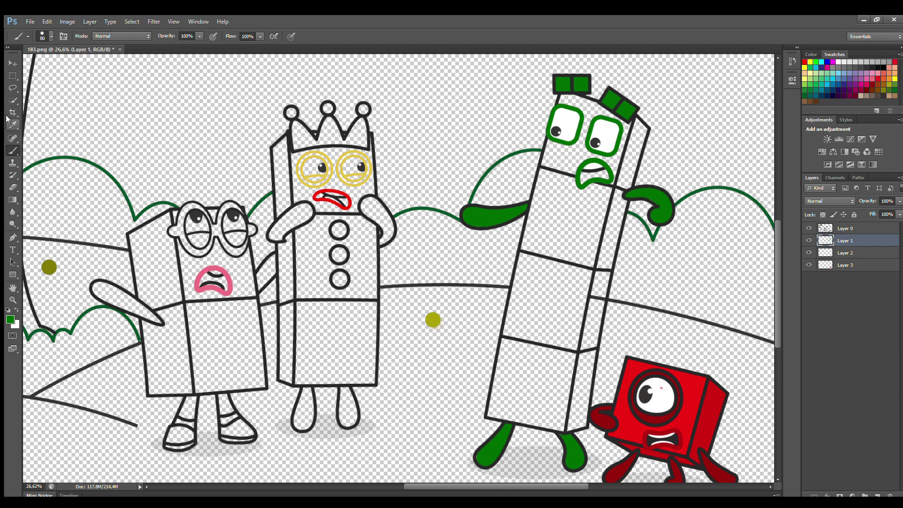
{"action": "left_click", "coordinate": [13, 124]}
{"action": "left_click", "coordinate": [585, 173]}
{"action": "left_click", "coordinate": [13, 151]}
{"action": "left_click_drag", "start_coordinate": [583, 180], "coordinate": [599, 177]}
Step: Paint the narrow side faces of the four-block character green on Layer 2
{"action": "left_click", "coordinate": [854, 252]}
{"action": "left_click", "coordinate": [13, 125]}
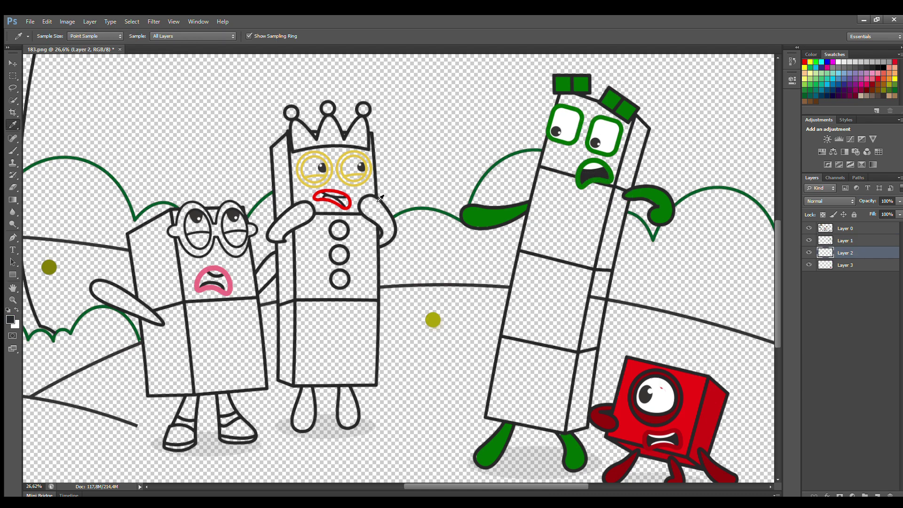
{"action": "left_click", "coordinate": [574, 143]}
{"action": "left_click", "coordinate": [626, 158]}
{"action": "left_click", "coordinate": [12, 151]}
{"action": "mouse_move", "coordinate": [638, 124]}
{"action": "left_mouse_down"}
{"action": "mouse_move", "coordinate": [574, 425]}
{"action": "mouse_move", "coordinate": [584, 416]}
{"action": "mouse_move", "coordinate": [615, 237]}
{"action": "mouse_move", "coordinate": [645, 136]}
{"action": "mouse_move", "coordinate": [623, 203]}
{"action": "left_mouse_up"}
{"action": "key", "text": "bracketright"}
{"action": "key", "text": "bracketright"}
{"action": "key", "text": "bracketleft"}
Step: Fill the front faces of the four-block character with bright green on Layer 3, using a 175 px brush
{"action": "left_click", "coordinate": [846, 265]}
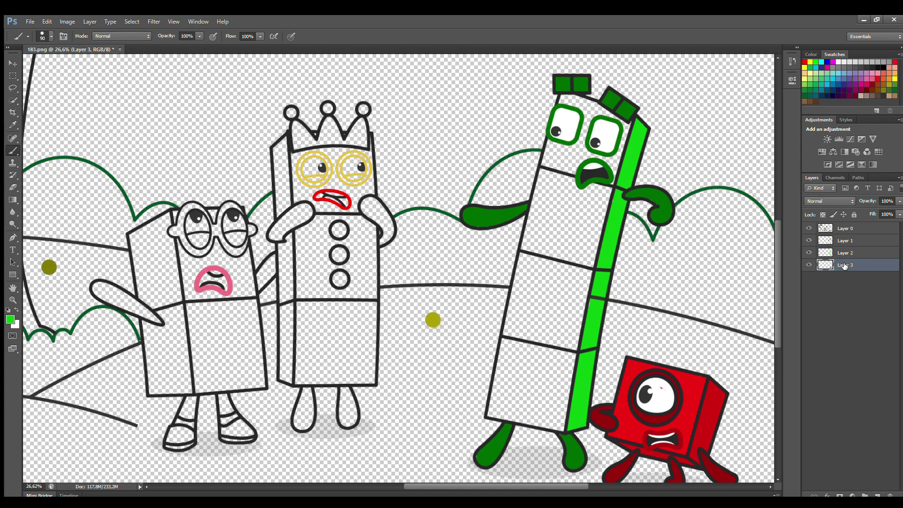
{"action": "key", "text": "i"}
{"action": "key", "text": "b"}
{"action": "mouse_move", "coordinate": [568, 98]}
{"action": "left_mouse_down"}
{"action": "mouse_move", "coordinate": [497, 416]}
{"action": "mouse_move", "coordinate": [566, 427]}
{"action": "mouse_move", "coordinate": [627, 141]}
{"action": "mouse_move", "coordinate": [622, 124]}
{"action": "mouse_move", "coordinate": [580, 105]}
{"action": "mouse_move", "coordinate": [595, 138]}
{"action": "mouse_move", "coordinate": [586, 191]}
{"action": "mouse_move", "coordinate": [558, 216]}
{"action": "mouse_move", "coordinate": [515, 411]}
{"action": "mouse_move", "coordinate": [562, 405]}
{"action": "mouse_move", "coordinate": [597, 216]}
{"action": "mouse_move", "coordinate": [545, 347]}
{"action": "mouse_move", "coordinate": [551, 381]}
{"action": "mouse_move", "coordinate": [582, 246]}
{"action": "left_mouse_up"}
{"action": "key", "text": "bracketright"}
{"action": "key", "text": "bracketright"}
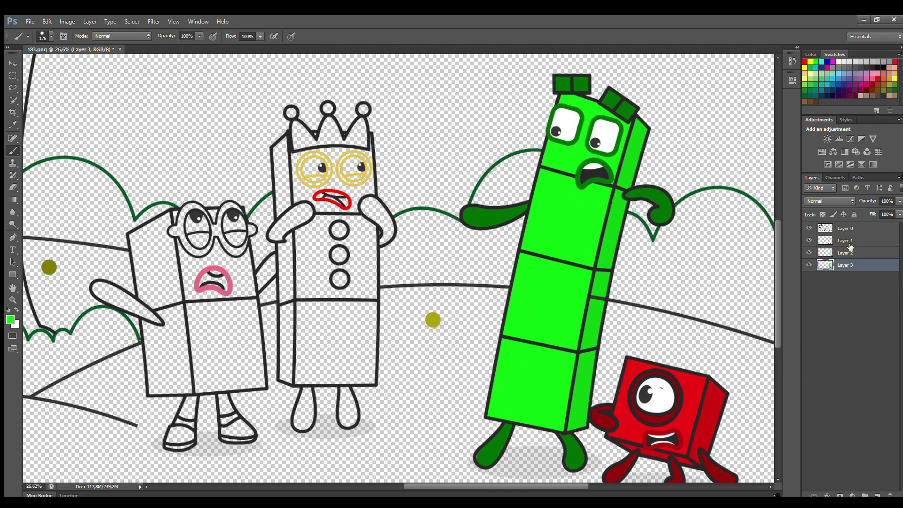
Step: Paint the crowned character's eyes white on Layer 1 with a 40 px brush
{"action": "left_click", "coordinate": [845, 241]}
{"action": "left_click", "coordinate": [838, 62]}
{"action": "key", "text": "bracketleft"}
{"action": "key", "text": "bracketleft"}
{"action": "key", "text": "bracketleft"}
{"action": "key", "text": "bracketleft"}
{"action": "key", "text": "bracketleft"}
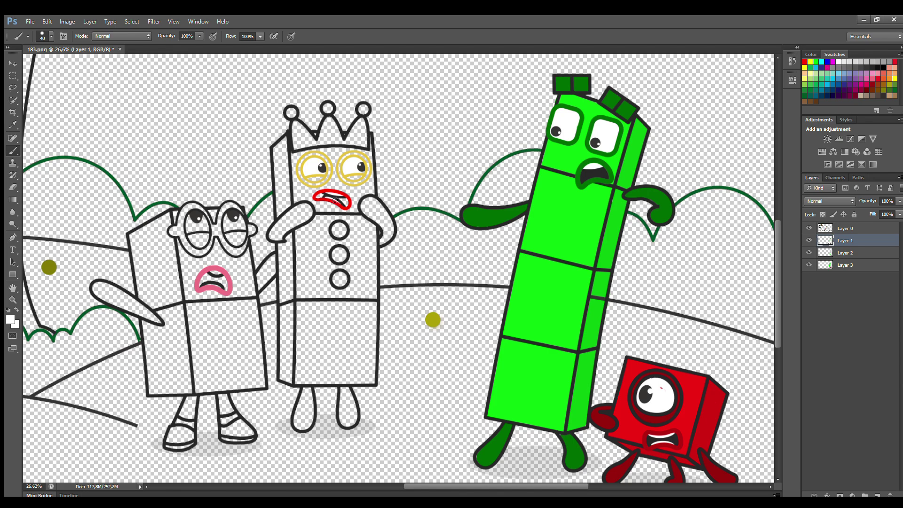
Step: Sample the red of the crowned character's lips and paint both arms and the three buttons with it
{"action": "left_click", "coordinate": [12, 124]}
{"action": "left_click", "coordinate": [326, 192]}
{"action": "key", "text": "b"}
{"action": "mouse_move", "coordinate": [280, 239]}
{"action": "left_mouse_down"}
{"action": "mouse_move", "coordinate": [307, 216]}
{"action": "mouse_move", "coordinate": [305, 205]}
{"action": "mouse_move", "coordinate": [271, 235]}
{"action": "mouse_move", "coordinate": [301, 214]}
{"action": "left_mouse_up"}
{"action": "mouse_move", "coordinate": [384, 241]}
{"action": "left_mouse_down"}
{"action": "mouse_move", "coordinate": [365, 212]}
{"action": "mouse_move", "coordinate": [370, 201]}
{"action": "mouse_move", "coordinate": [389, 233]}
{"action": "left_mouse_up"}
{"action": "left_click_drag", "start_coordinate": [335, 227], "coordinate": [342, 251]}
{"action": "left_click_drag", "start_coordinate": [336, 276], "coordinate": [341, 276]}
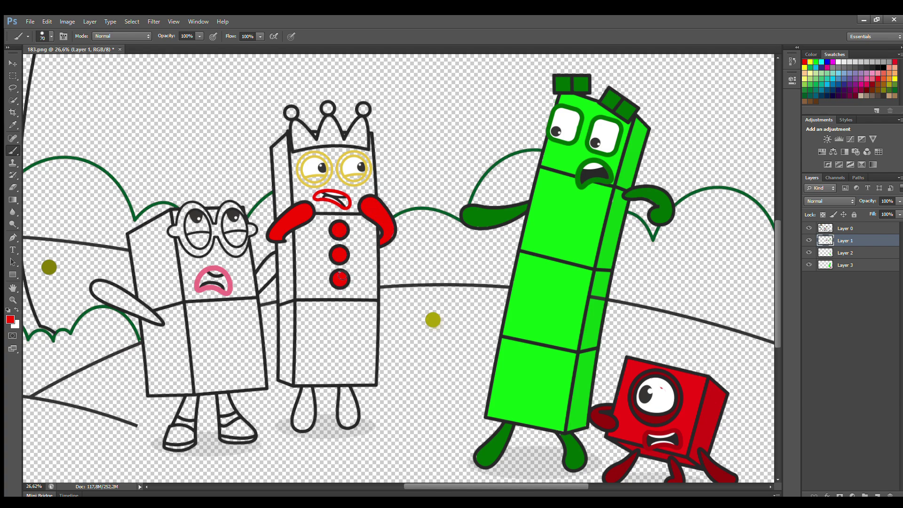
Step: Paint the crowned character's legs and crown red with an 80 px brush
{"action": "key", "text": "]"}
{"action": "mouse_move", "coordinate": [345, 389]}
{"action": "left_mouse_down"}
{"action": "mouse_move", "coordinate": [354, 423]}
{"action": "mouse_move", "coordinate": [348, 392]}
{"action": "mouse_move", "coordinate": [349, 420]}
{"action": "mouse_move", "coordinate": [304, 404]}
{"action": "mouse_move", "coordinate": [300, 428]}
{"action": "mouse_move", "coordinate": [311, 396]}
{"action": "left_mouse_up"}
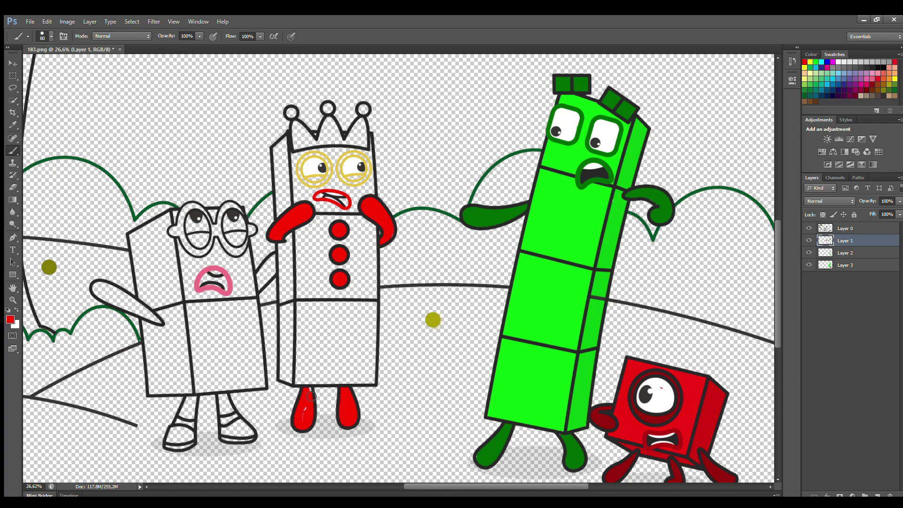
{"action": "mouse_move", "coordinate": [297, 148]}
{"action": "left_mouse_down"}
{"action": "mouse_move", "coordinate": [298, 127]}
{"action": "mouse_move", "coordinate": [311, 140]}
{"action": "mouse_move", "coordinate": [303, 144]}
{"action": "mouse_move", "coordinate": [317, 142]}
{"action": "mouse_move", "coordinate": [334, 123]}
{"action": "mouse_move", "coordinate": [341, 142]}
{"action": "mouse_move", "coordinate": [325, 145]}
{"action": "mouse_move", "coordinate": [348, 142]}
{"action": "mouse_move", "coordinate": [364, 144]}
{"action": "left_mouse_up"}
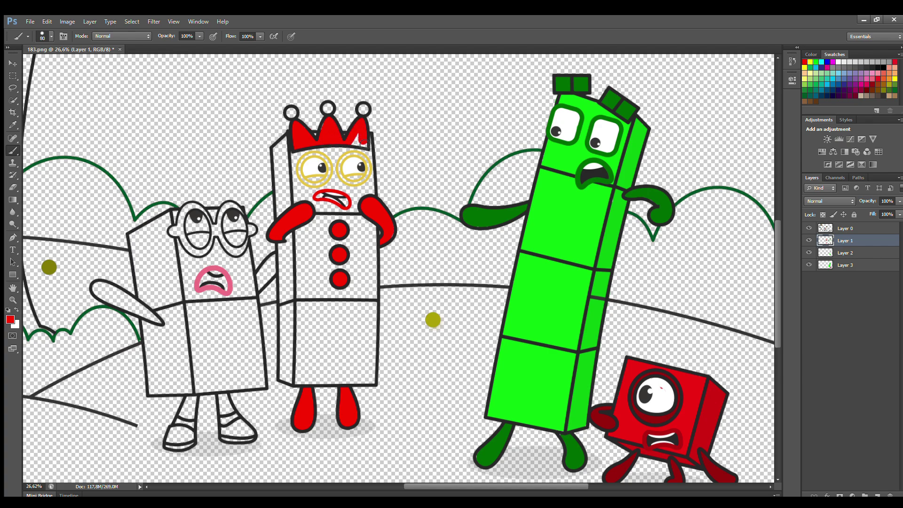
Step: Paint the crowned character's mouth interior near-black on Layer 2
{"action": "left_click", "coordinate": [853, 253]}
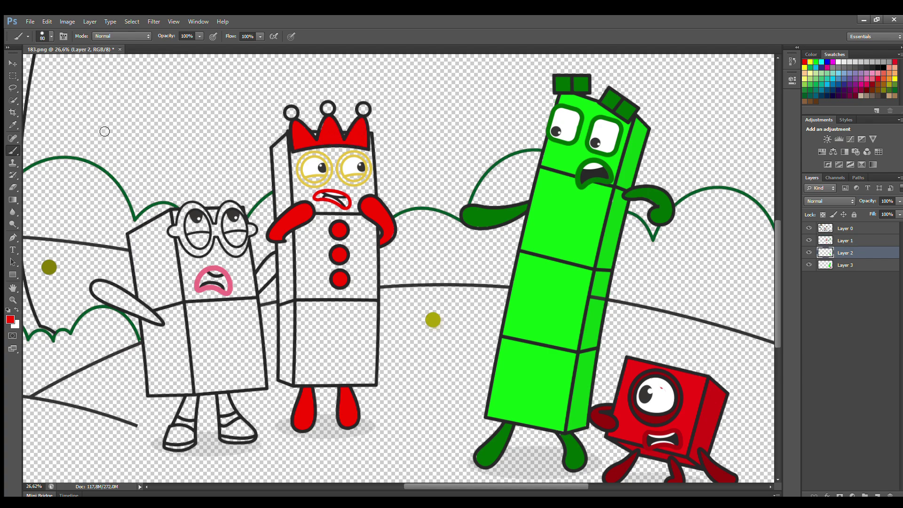
{"action": "left_click", "coordinate": [13, 125]}
{"action": "left_click", "coordinate": [336, 200]}
{"action": "left_click", "coordinate": [13, 150]}
Step: Sample the golden outline colour and paint the rings around the crowned character's eyes with a 60 px brush
{"action": "left_click", "coordinate": [12, 125]}
{"action": "left_click", "coordinate": [332, 169]}
{"action": "left_click", "coordinate": [11, 319]}
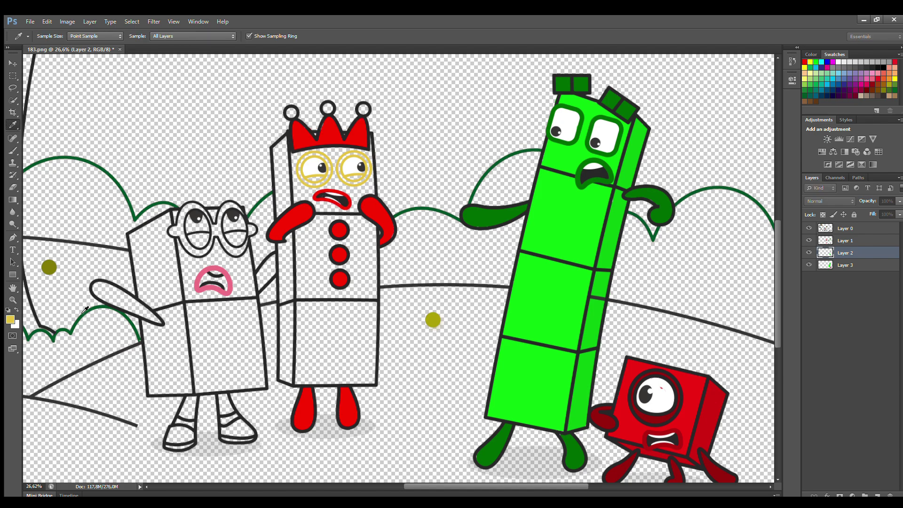
{"action": "key", "text": "b"}
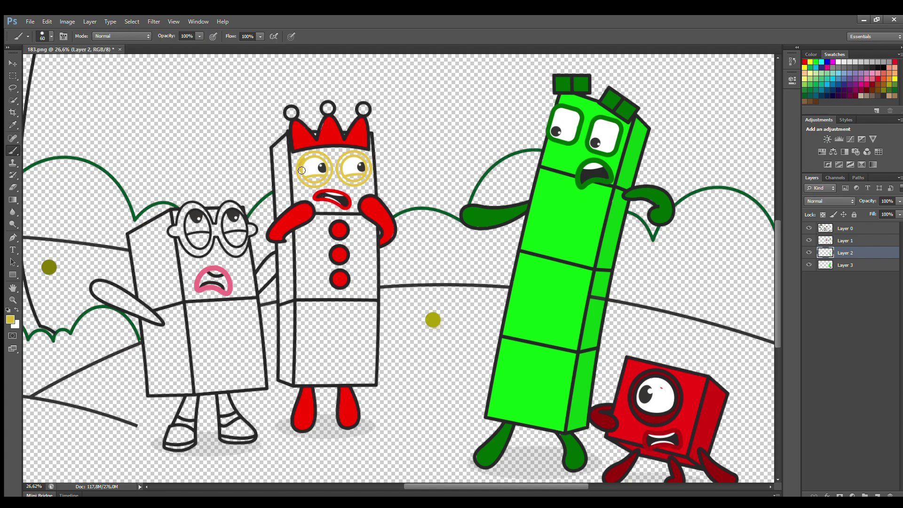
{"action": "mouse_move", "coordinate": [302, 170]}
{"action": "left_mouse_down"}
{"action": "mouse_move", "coordinate": [320, 183]}
{"action": "mouse_move", "coordinate": [328, 170]}
{"action": "mouse_move", "coordinate": [320, 156]}
{"action": "mouse_move", "coordinate": [308, 161]}
{"action": "mouse_move", "coordinate": [345, 160]}
{"action": "mouse_move", "coordinate": [344, 179]}
{"action": "mouse_move", "coordinate": [360, 180]}
{"action": "mouse_move", "coordinate": [354, 155]}
{"action": "left_mouse_up"}
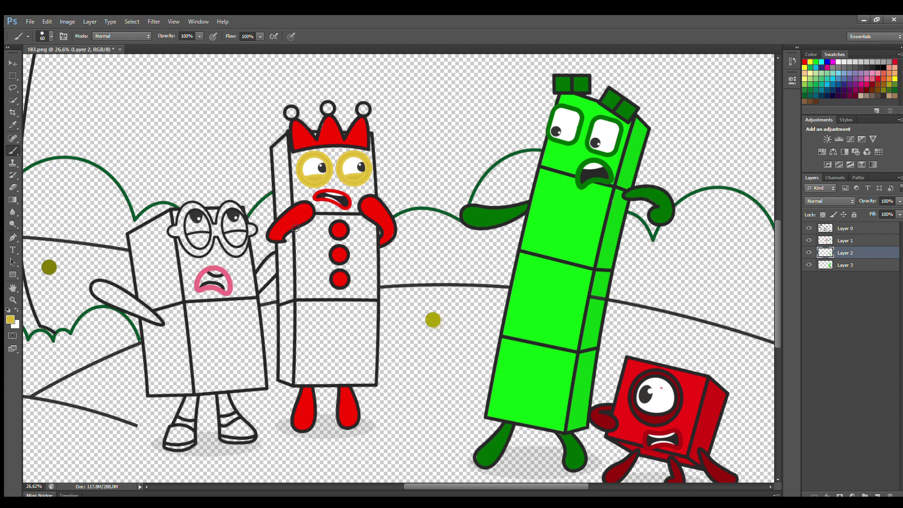
Step: Paint the crown's three balls yellow and the crowned character's side faces a darker yellow
{"action": "left_click", "coordinate": [894, 79]}
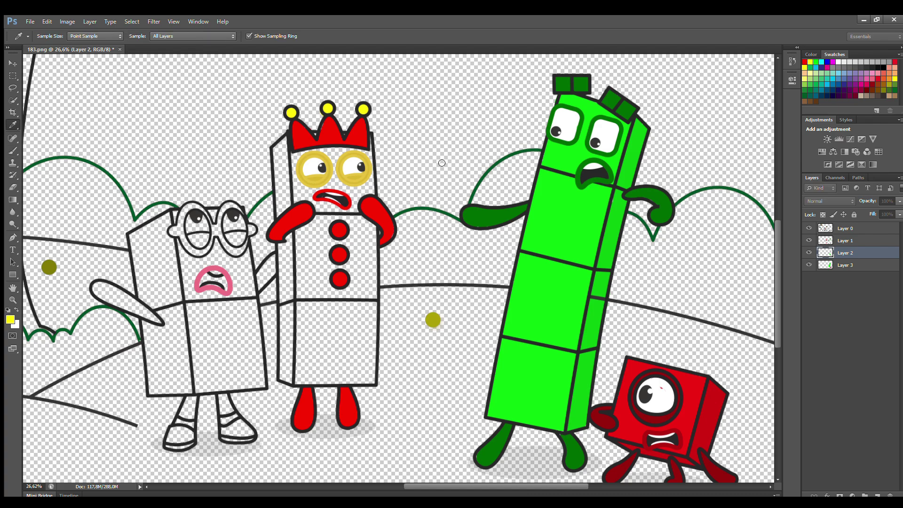
{"action": "mouse_move", "coordinate": [284, 140]}
{"action": "left_mouse_down"}
{"action": "mouse_move", "coordinate": [285, 378]}
{"action": "mouse_move", "coordinate": [285, 158]}
{"action": "mouse_move", "coordinate": [283, 213]}
{"action": "left_mouse_up"}
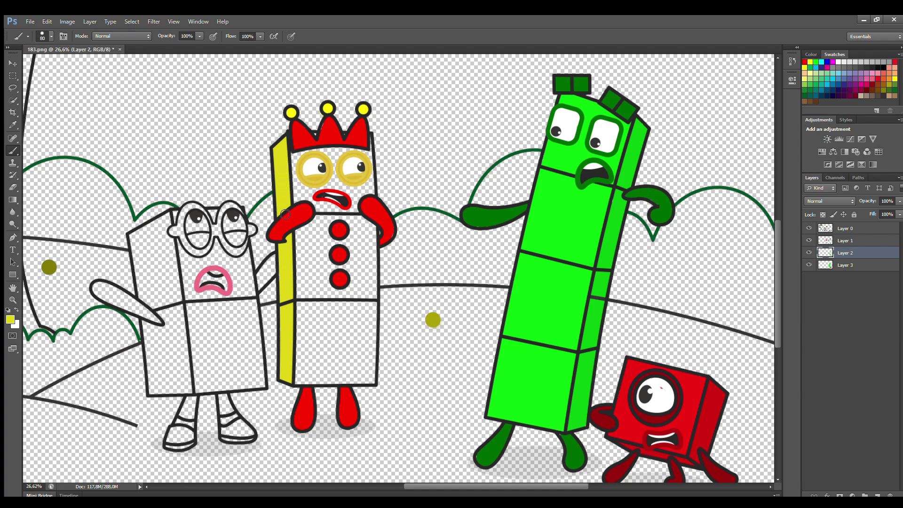
Step: Sample the crown balls' yellow and fill the crowned character's front faces on Layer 3 with a 200 px brush
{"action": "left_click", "coordinate": [12, 125]}
{"action": "left_click", "coordinate": [288, 115]}
{"action": "left_click", "coordinate": [846, 265]}
{"action": "left_click", "coordinate": [13, 150]}
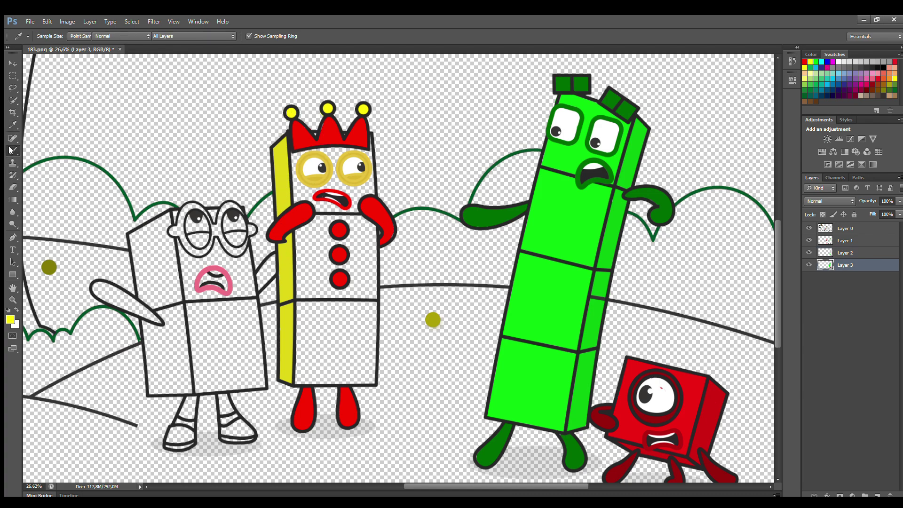
{"action": "mouse_move", "coordinate": [301, 162]}
{"action": "left_mouse_down"}
{"action": "mouse_move", "coordinate": [308, 384]}
{"action": "mouse_move", "coordinate": [375, 384]}
{"action": "mouse_move", "coordinate": [369, 157]}
{"action": "mouse_move", "coordinate": [370, 181]}
{"action": "mouse_move", "coordinate": [352, 152]}
{"action": "mouse_move", "coordinate": [323, 148]}
{"action": "mouse_move", "coordinate": [326, 163]}
{"action": "mouse_move", "coordinate": [358, 185]}
{"action": "mouse_move", "coordinate": [325, 201]}
{"action": "mouse_move", "coordinate": [336, 224]}
{"action": "mouse_move", "coordinate": [319, 242]}
{"action": "mouse_move", "coordinate": [360, 371]}
{"action": "mouse_move", "coordinate": [347, 221]}
{"action": "left_mouse_up"}
{"action": "key", "text": "bracketleft"}
{"action": "key", "text": "bracketright"}
{"action": "key", "text": "bracketright"}
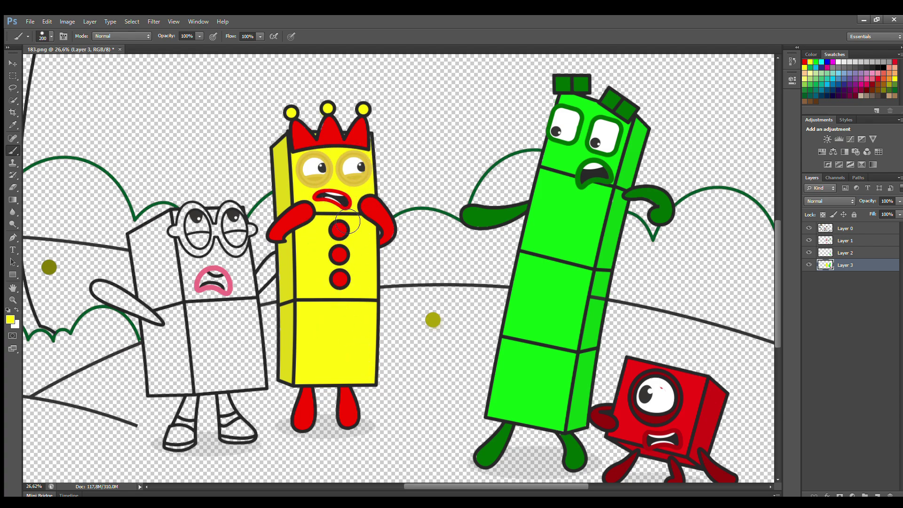
Step: Paint the eyes and socks of the character with glasses white on Layer 1, using a smaller brush
{"action": "left_click", "coordinate": [841, 241]}
{"action": "left_click", "coordinate": [838, 62]}
{"action": "key", "text": "bracketleft"}
{"action": "key", "text": "bracketleft"}
{"action": "key", "text": "bracketleft"}
{"action": "key", "text": "bracketleft"}
{"action": "key", "text": "bracketleft"}
{"action": "key", "text": "bracketleft"}
{"action": "key", "text": "bracketleft"}
{"action": "key", "text": "bracketleft"}
{"action": "key", "text": "bracketleft"}
{"action": "key", "text": "bracketleft"}
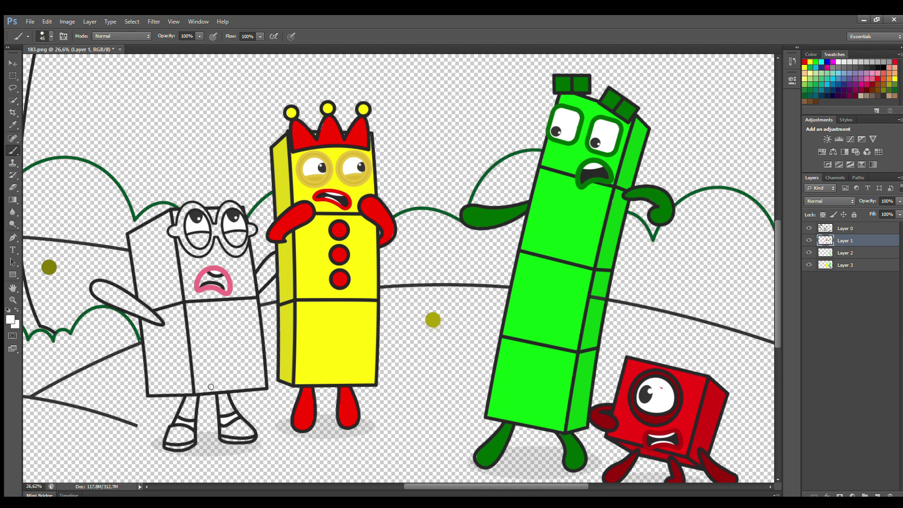
Step: Paint the arms and legs of the character with glasses purple on Layer 1
{"action": "left_click", "coordinate": [858, 84]}
{"action": "mouse_move", "coordinate": [160, 323]}
{"action": "left_mouse_down"}
{"action": "mouse_move", "coordinate": [97, 287]}
{"action": "mouse_move", "coordinate": [150, 318]}
{"action": "mouse_move", "coordinate": [103, 295]}
{"action": "left_mouse_up"}
{"action": "mouse_move", "coordinate": [257, 278]}
{"action": "left_mouse_down"}
{"action": "mouse_move", "coordinate": [273, 266]}
{"action": "mouse_move", "coordinate": [265, 271]}
{"action": "left_mouse_up"}
{"action": "mouse_move", "coordinate": [223, 396]}
{"action": "left_mouse_down"}
{"action": "mouse_move", "coordinate": [231, 410]}
{"action": "mouse_move", "coordinate": [227, 399]}
{"action": "mouse_move", "coordinate": [183, 414]}
{"action": "mouse_move", "coordinate": [193, 403]}
{"action": "left_mouse_up"}
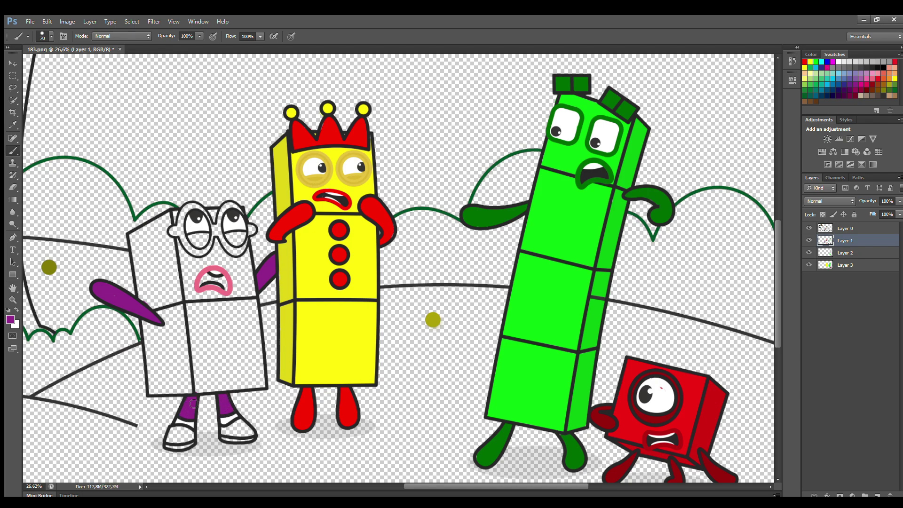
Step: Paint the glasses frames and lower eyelids purple on Layer 2 with a 90 px brush
{"action": "left_click", "coordinate": [848, 252]}
{"action": "key", "text": "]"}
{"action": "mouse_move", "coordinate": [185, 214]}
{"action": "left_mouse_down"}
{"action": "mouse_move", "coordinate": [179, 231]}
{"action": "mouse_move", "coordinate": [201, 252]}
{"action": "mouse_move", "coordinate": [212, 234]}
{"action": "mouse_move", "coordinate": [244, 254]}
{"action": "mouse_move", "coordinate": [256, 230]}
{"action": "mouse_move", "coordinate": [237, 252]}
{"action": "mouse_move", "coordinate": [242, 216]}
{"action": "mouse_move", "coordinate": [227, 208]}
{"action": "mouse_move", "coordinate": [218, 233]}
{"action": "mouse_move", "coordinate": [194, 207]}
{"action": "mouse_move", "coordinate": [184, 224]}
{"action": "mouse_move", "coordinate": [209, 249]}
{"action": "left_mouse_up"}
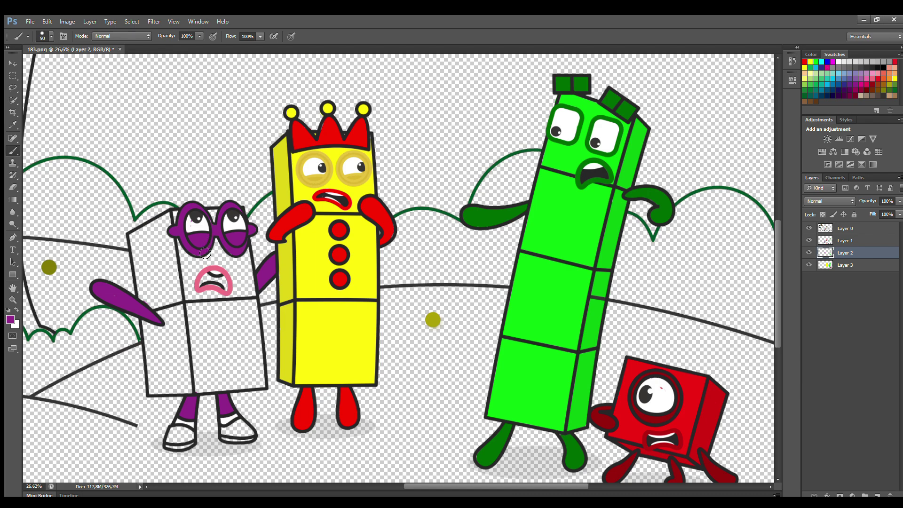
Step: Paint the mouth interior of the character with glasses near-black on Layer 2
{"action": "left_click", "coordinate": [13, 125]}
{"action": "left_click", "coordinate": [214, 282]}
{"action": "key", "text": "b"}
{"action": "mouse_move", "coordinate": [209, 279]}
{"action": "left_mouse_down"}
{"action": "mouse_move", "coordinate": [229, 289]}
{"action": "mouse_move", "coordinate": [204, 286]}
{"action": "left_mouse_up"}
Step: Paint both shoes of the character with glasses orange on Layer 2
{"action": "left_click", "coordinate": [13, 125]}
{"action": "key", "text": "b"}
{"action": "left_click", "coordinate": [888, 79]}
{"action": "left_click_drag", "start_coordinate": [176, 432], "coordinate": [173, 436]}
{"action": "mouse_move", "coordinate": [190, 443]}
{"action": "left_mouse_down"}
{"action": "mouse_move", "coordinate": [251, 438]}
{"action": "mouse_move", "coordinate": [236, 426]}
{"action": "left_mouse_up"}
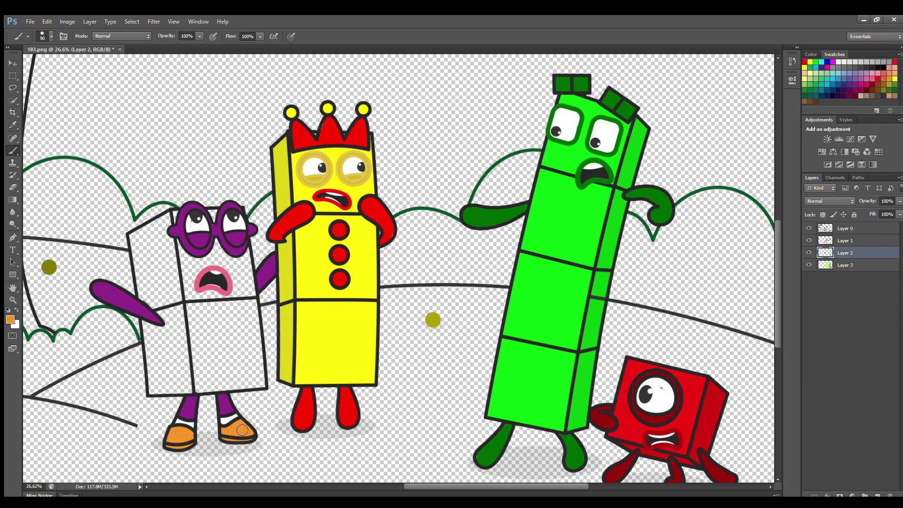
Step: Paint the front faces of the character with glasses orange on Layer 3, enlarging the brush to 150 px
{"action": "left_click", "coordinate": [840, 266]}
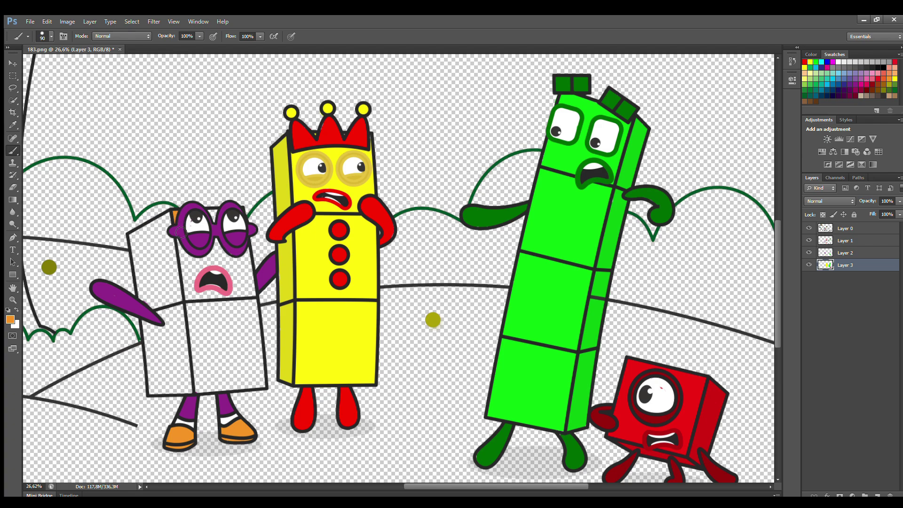
{"action": "mouse_move", "coordinate": [177, 219]}
{"action": "left_mouse_down"}
{"action": "mouse_move", "coordinate": [202, 390]}
{"action": "mouse_move", "coordinate": [264, 386]}
{"action": "mouse_move", "coordinate": [250, 265]}
{"action": "mouse_move", "coordinate": [220, 217]}
{"action": "left_mouse_up"}
{"action": "key", "text": "bracketright"}
{"action": "key", "text": "bracketright"}
{"action": "key", "text": "bracketright"}
{"action": "mouse_move", "coordinate": [218, 248]}
{"action": "left_mouse_down"}
{"action": "mouse_move", "coordinate": [201, 261]}
{"action": "mouse_move", "coordinate": [208, 350]}
{"action": "mouse_move", "coordinate": [246, 380]}
{"action": "mouse_move", "coordinate": [253, 298]}
{"action": "mouse_move", "coordinate": [216, 261]}
{"action": "mouse_move", "coordinate": [236, 351]}
{"action": "mouse_move", "coordinate": [237, 265]}
{"action": "left_mouse_up"}
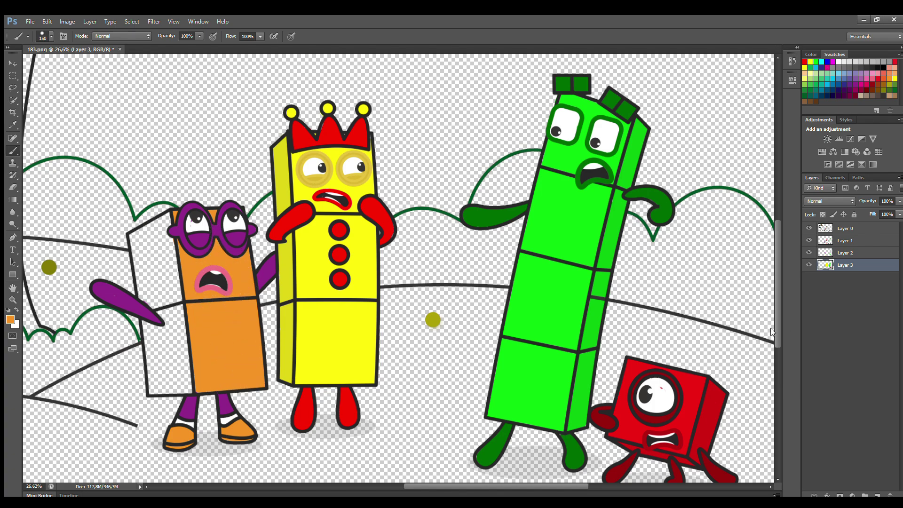
Step: Add a new layer beneath Layer 3 and paint the side face of the character with glasses darker orange on it
{"action": "left_click", "coordinate": [876, 494]}
{"action": "left_click_drag", "start_coordinate": [844, 265], "coordinate": [840, 281]}
{"action": "left_click", "coordinate": [10, 320]}
{"action": "left_click", "coordinate": [443, 164]}
{"action": "left_click", "coordinate": [532, 141]}
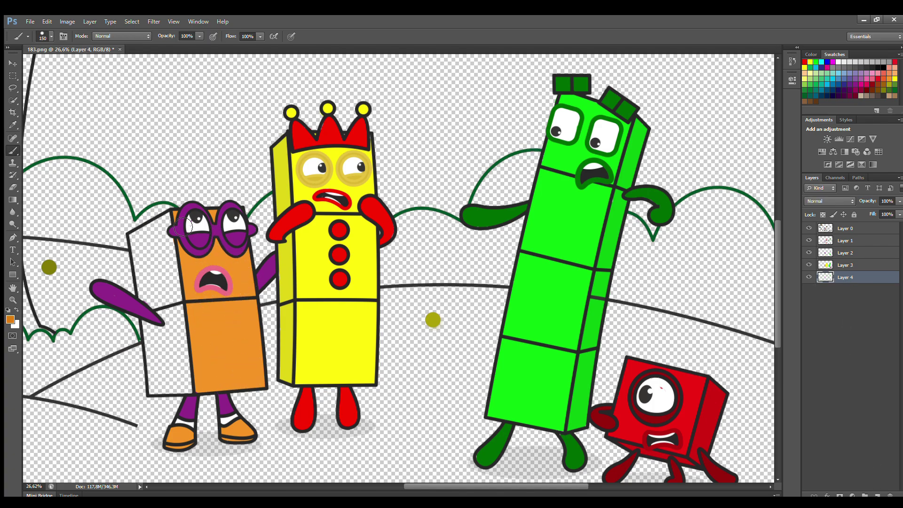
{"action": "mouse_move", "coordinate": [168, 226]}
{"action": "left_mouse_down"}
{"action": "mouse_move", "coordinate": [145, 244]}
{"action": "mouse_move", "coordinate": [160, 395]}
{"action": "mouse_move", "coordinate": [195, 394]}
{"action": "mouse_move", "coordinate": [183, 282]}
{"action": "mouse_move", "coordinate": [162, 254]}
{"action": "mouse_move", "coordinate": [169, 365]}
{"action": "mouse_move", "coordinate": [171, 267]}
{"action": "mouse_move", "coordinate": [198, 366]}
{"action": "left_mouse_up"}
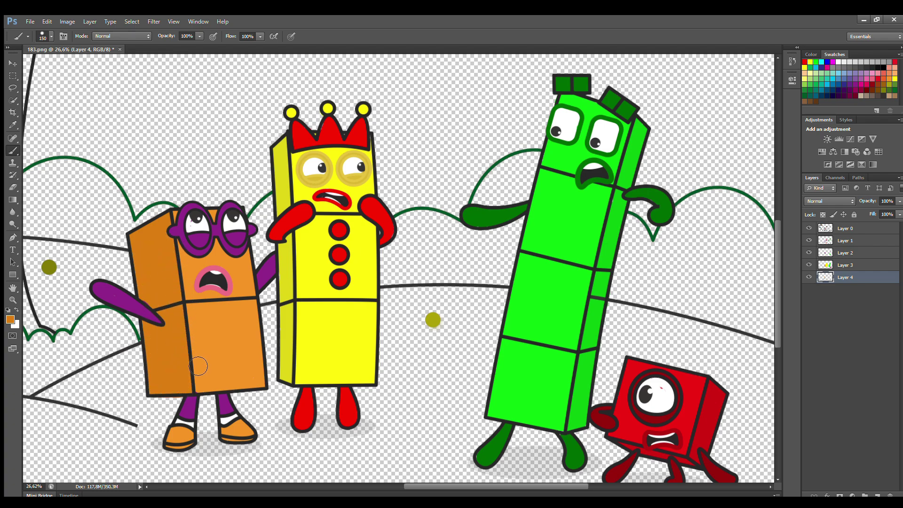
Step: Fill both eyes of the severed character beside the tree with near-black on Layer 1, using a 90 px brush
{"action": "left_click_drag", "start_coordinate": [473, 486], "coordinate": [392, 485]}
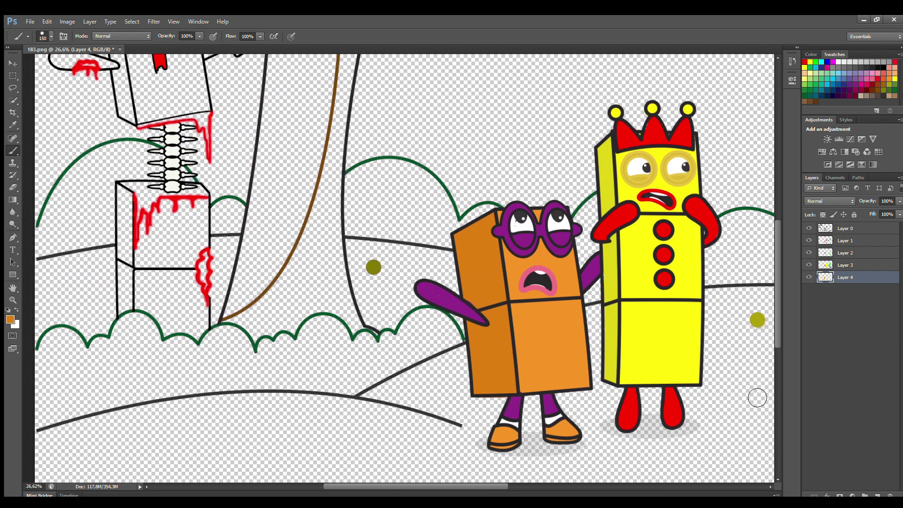
{"action": "left_click_drag", "start_coordinate": [777, 337], "coordinate": [771, 287]}
{"action": "scroll", "coordinate": [507, 318], "scroll_direction": "up", "scroll_amount": 1}
{"action": "left_click_drag", "start_coordinate": [398, 486], "coordinate": [391, 485]}
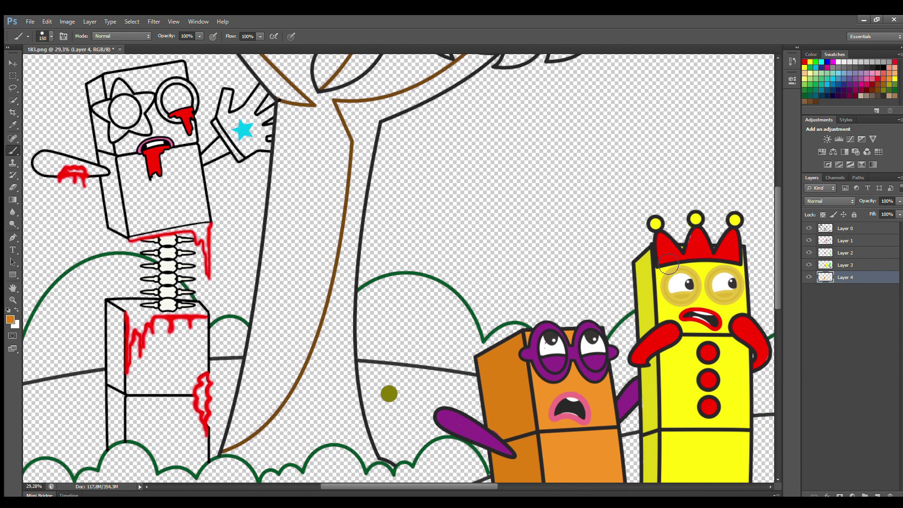
{"action": "left_click", "coordinate": [848, 239]}
{"action": "left_click", "coordinate": [882, 68]}
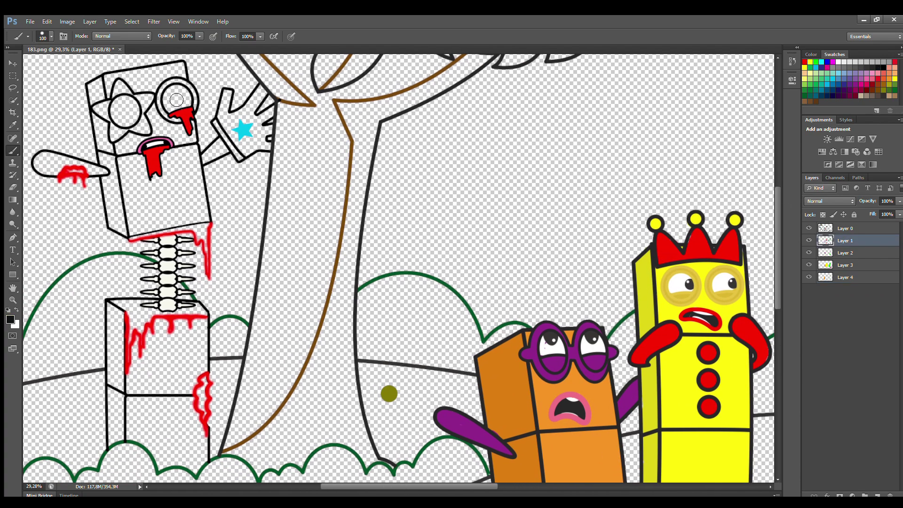
{"action": "mouse_move", "coordinate": [174, 95]}
{"action": "left_mouse_down"}
{"action": "mouse_move", "coordinate": [172, 110]}
{"action": "mouse_move", "coordinate": [188, 105]}
{"action": "mouse_move", "coordinate": [174, 97]}
{"action": "mouse_move", "coordinate": [188, 102]}
{"action": "mouse_move", "coordinate": [175, 106]}
{"action": "left_mouse_up"}
{"action": "key", "text": "ctrl+z"}
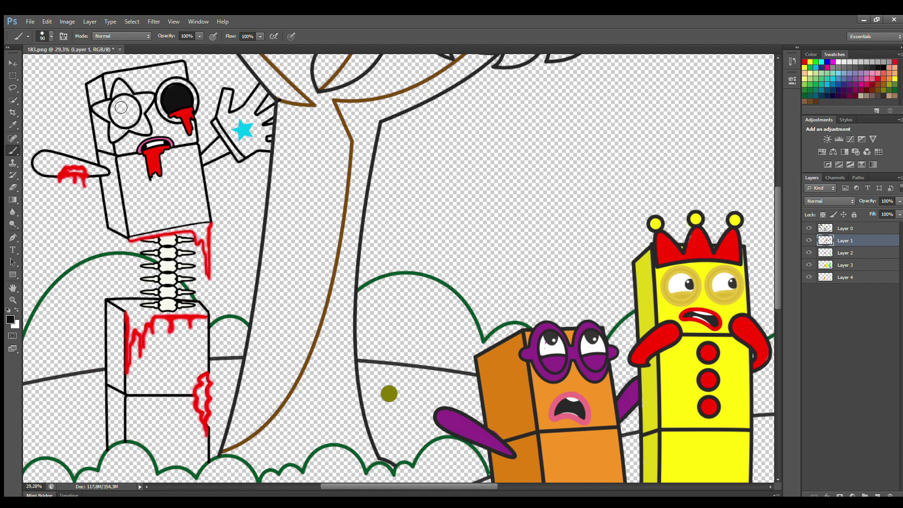
{"action": "mouse_move", "coordinate": [120, 108]}
{"action": "left_mouse_down"}
{"action": "mouse_move", "coordinate": [123, 123]}
{"action": "mouse_move", "coordinate": [134, 113]}
{"action": "left_mouse_up"}
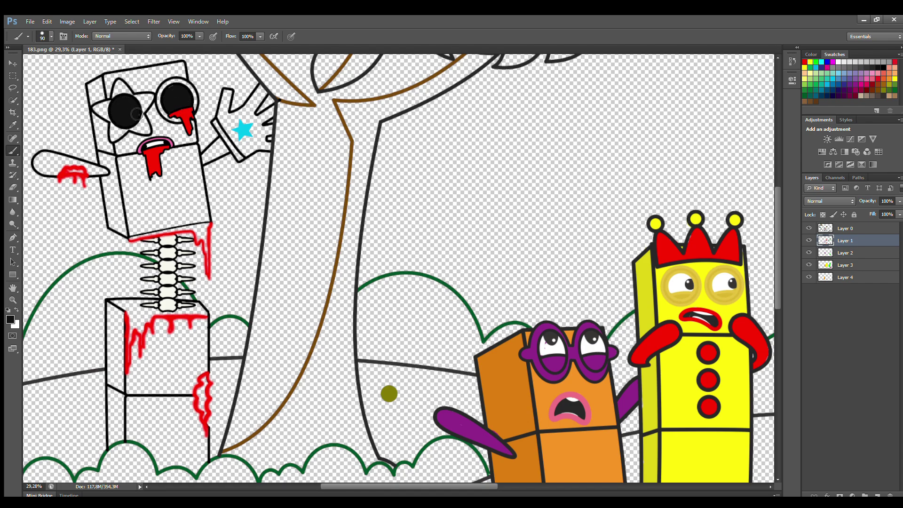
Step: Paint red pupils in the severed character's eyes and fill the blood stains on its lower half with dark red on Layer 1
{"action": "left_click", "coordinate": [805, 62]}
{"action": "left_click", "coordinate": [10, 318]}
{"action": "left_click", "coordinate": [443, 197]}
{"action": "left_click", "coordinate": [542, 147]}
{"action": "left_click_drag", "start_coordinate": [206, 378], "coordinate": [200, 393]}
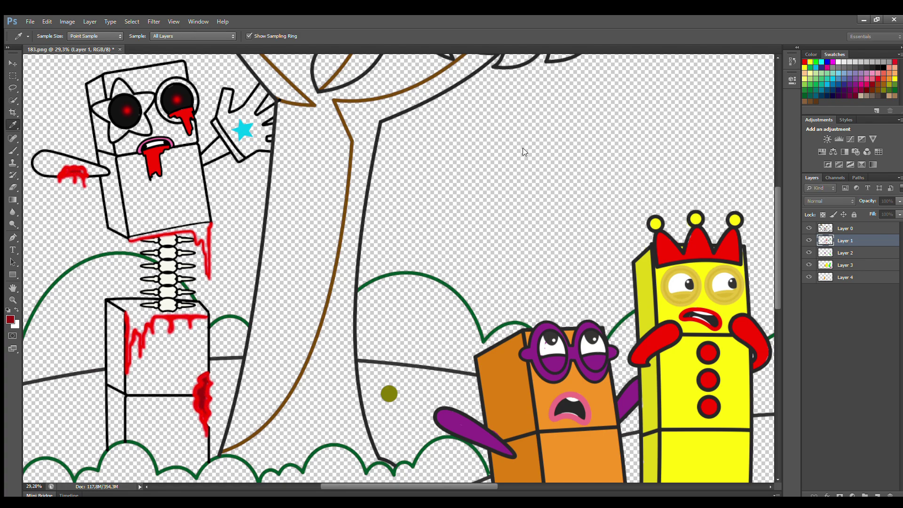
{"action": "mouse_move", "coordinate": [131, 322]}
{"action": "left_mouse_down"}
{"action": "mouse_move", "coordinate": [155, 313]}
{"action": "mouse_move", "coordinate": [131, 337]}
{"action": "left_mouse_up"}
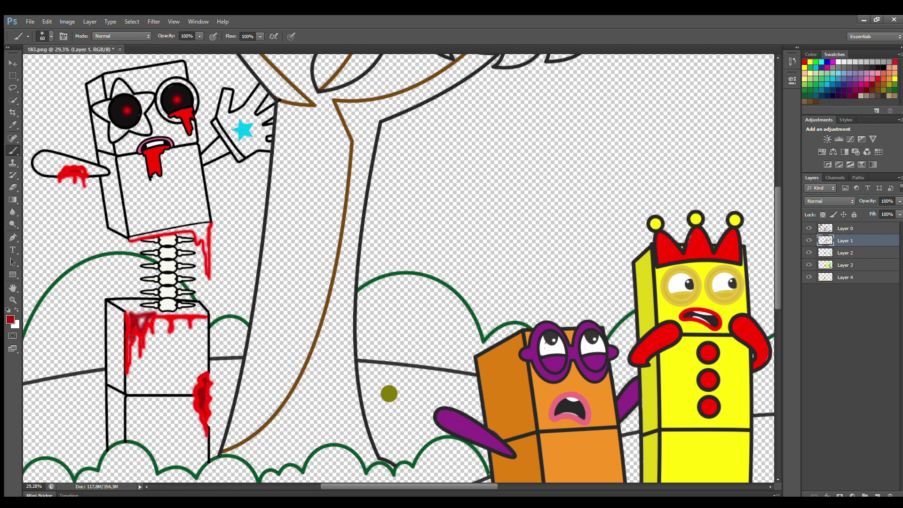
{"action": "mouse_move", "coordinate": [181, 308]}
{"action": "left_mouse_down"}
{"action": "mouse_move", "coordinate": [145, 317]}
{"action": "mouse_move", "coordinate": [128, 307]}
{"action": "mouse_move", "coordinate": [133, 327]}
{"action": "left_mouse_up"}
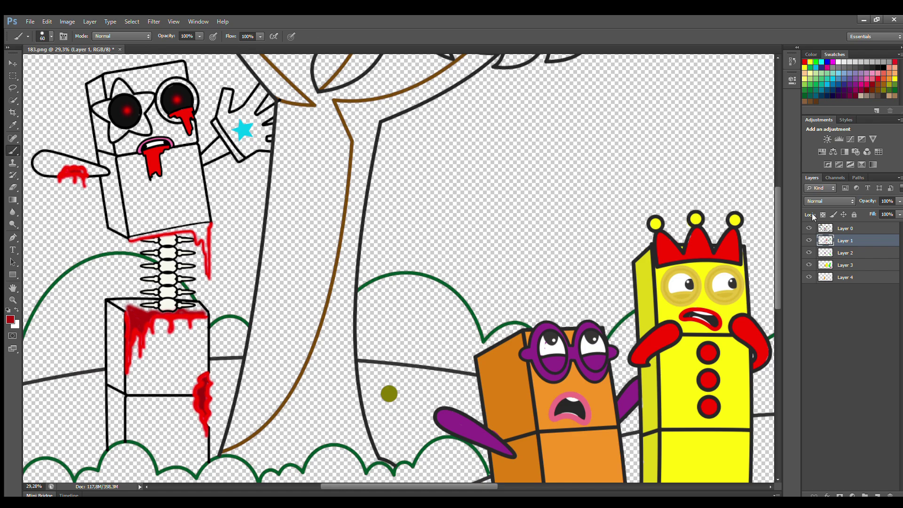
{"action": "key", "text": "i"}
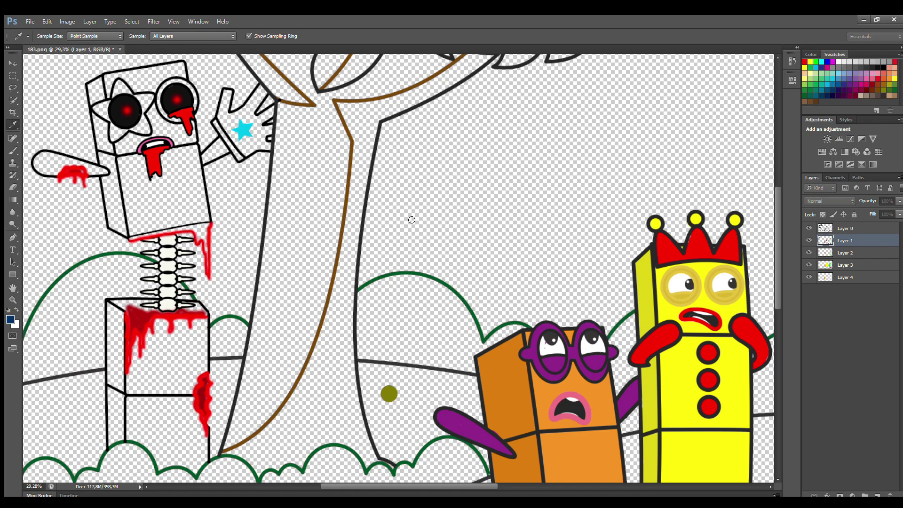
{"action": "key", "text": "b"}
{"action": "left_click", "coordinate": [845, 252]}
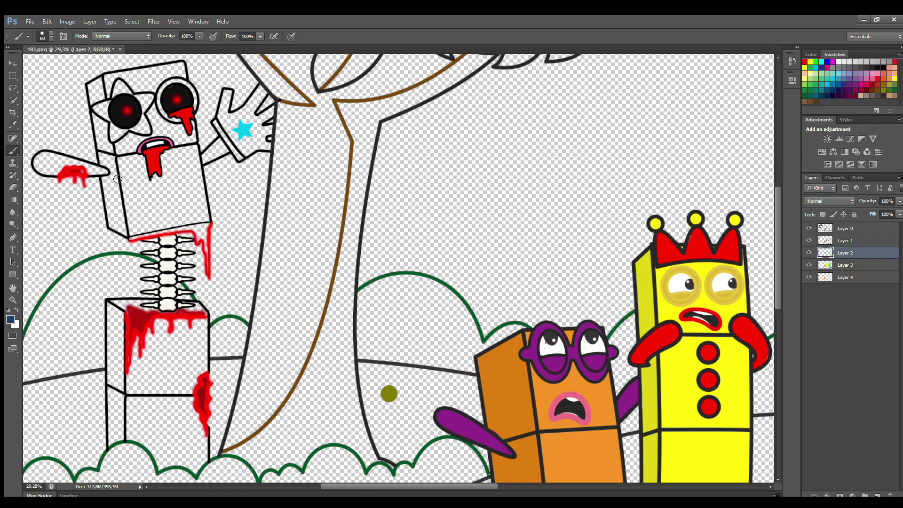
Step: Fill the blood dripping from beneath the severed character's upper half with dark red on Layer 1, using a 40 px brush
{"action": "left_click", "coordinate": [846, 240]}
{"action": "left_click", "coordinate": [72, 171], "text": "alt"}
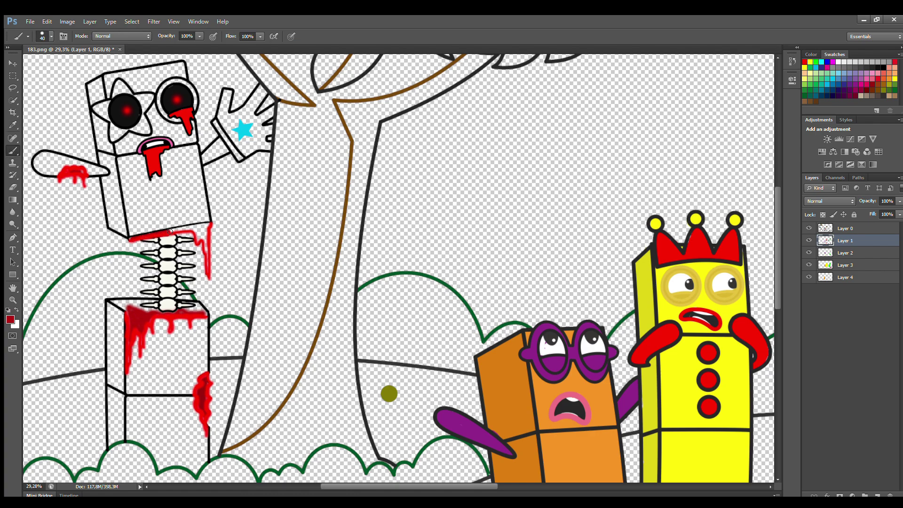
{"action": "mouse_move", "coordinate": [170, 232]}
{"action": "left_mouse_down"}
{"action": "mouse_move", "coordinate": [207, 223]}
{"action": "mouse_move", "coordinate": [208, 268]}
{"action": "left_mouse_up"}
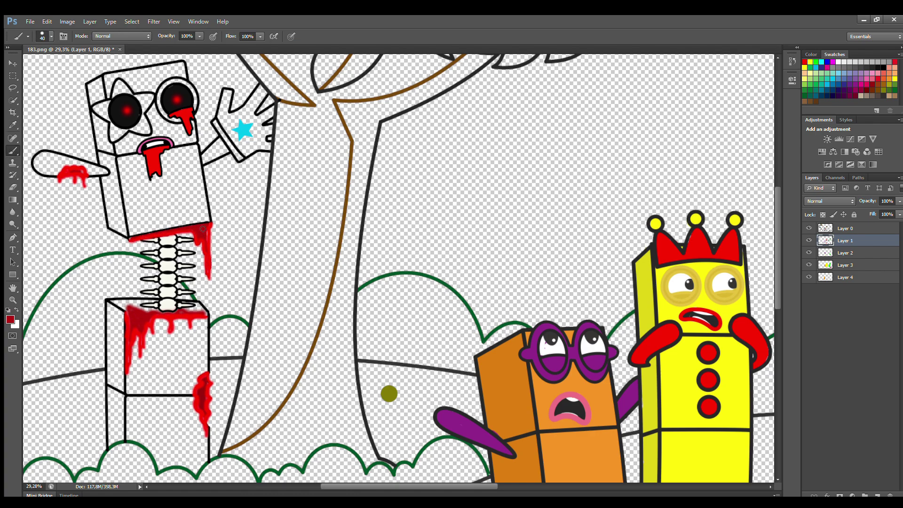
Step: Paint the severed character's arms, gloved hand, star eye patch and round eye rim dark blue on Layer 2 with a 70 px brush
{"action": "left_click", "coordinate": [846, 254]}
{"action": "left_click", "coordinate": [831, 91]}
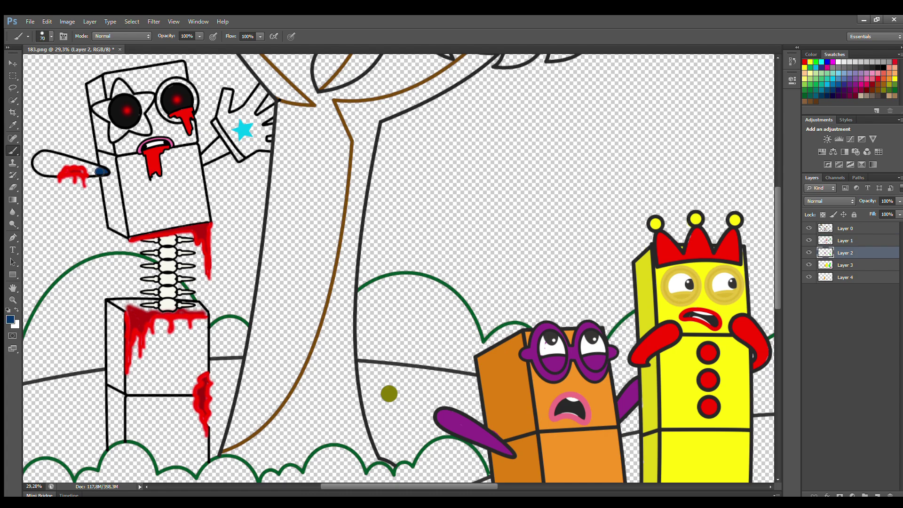
{"action": "mouse_move", "coordinate": [100, 172]}
{"action": "left_mouse_down"}
{"action": "mouse_move", "coordinate": [45, 159]}
{"action": "mouse_move", "coordinate": [41, 170]}
{"action": "mouse_move", "coordinate": [92, 173]}
{"action": "mouse_move", "coordinate": [74, 169]}
{"action": "left_mouse_up"}
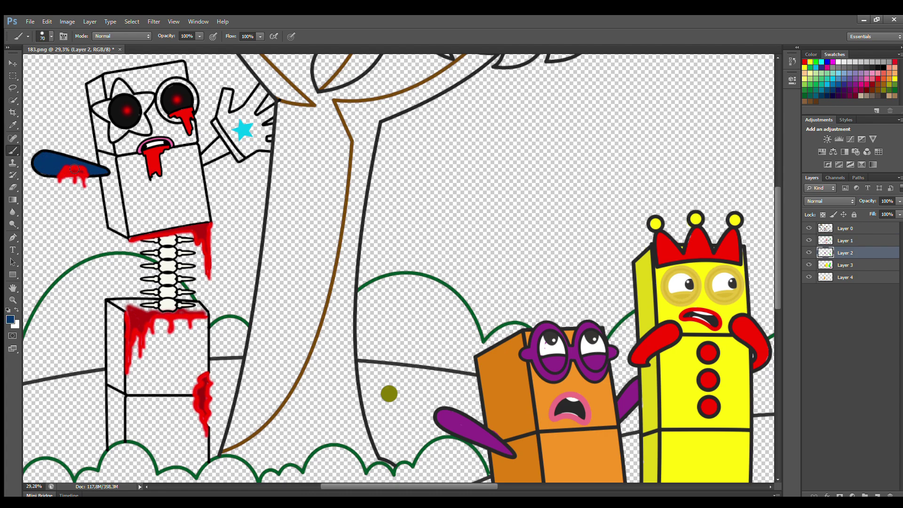
{"action": "left_click_drag", "start_coordinate": [205, 158], "coordinate": [221, 147]}
{"action": "mouse_move", "coordinate": [228, 96]}
{"action": "left_mouse_down"}
{"action": "mouse_move", "coordinate": [222, 119]}
{"action": "mouse_move", "coordinate": [245, 151]}
{"action": "mouse_move", "coordinate": [269, 147]}
{"action": "mouse_move", "coordinate": [272, 112]}
{"action": "mouse_move", "coordinate": [262, 118]}
{"action": "mouse_move", "coordinate": [276, 110]}
{"action": "mouse_move", "coordinate": [264, 93]}
{"action": "mouse_move", "coordinate": [257, 144]}
{"action": "mouse_move", "coordinate": [255, 104]}
{"action": "mouse_move", "coordinate": [236, 115]}
{"action": "mouse_move", "coordinate": [231, 96]}
{"action": "mouse_move", "coordinate": [243, 144]}
{"action": "left_mouse_up"}
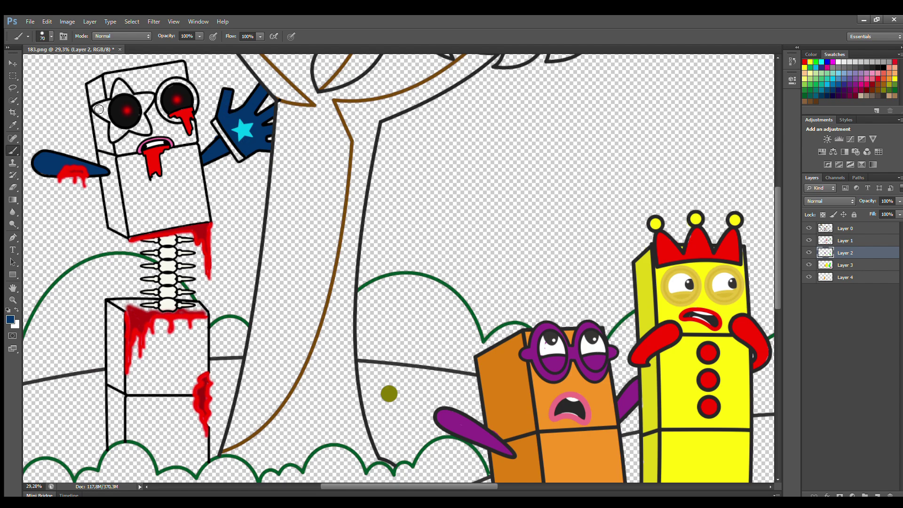
{"action": "mouse_move", "coordinate": [98, 109]}
{"action": "left_mouse_down"}
{"action": "mouse_move", "coordinate": [123, 88]}
{"action": "mouse_move", "coordinate": [147, 99]}
{"action": "mouse_move", "coordinate": [148, 128]}
{"action": "mouse_move", "coordinate": [101, 111]}
{"action": "mouse_move", "coordinate": [118, 133]}
{"action": "left_mouse_up"}
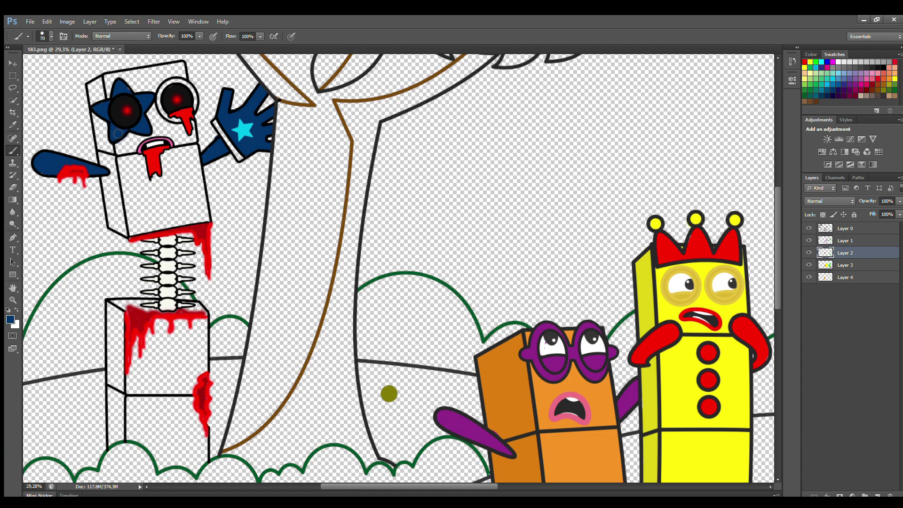
{"action": "mouse_move", "coordinate": [169, 86]}
{"action": "left_mouse_down"}
{"action": "mouse_move", "coordinate": [171, 118]}
{"action": "mouse_move", "coordinate": [190, 113]}
{"action": "mouse_move", "coordinate": [186, 87]}
{"action": "mouse_move", "coordinate": [169, 88]}
{"action": "left_mouse_up"}
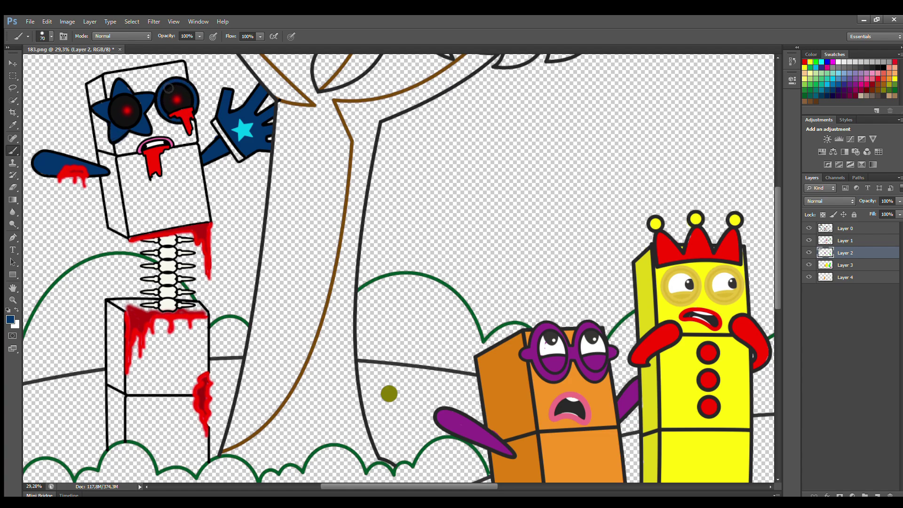
Step: Sample cyan from the glove's star and paint the front of the severed character's upper half with it on Layer 3
{"action": "left_click", "coordinate": [846, 265]}
{"action": "left_click", "coordinate": [13, 124]}
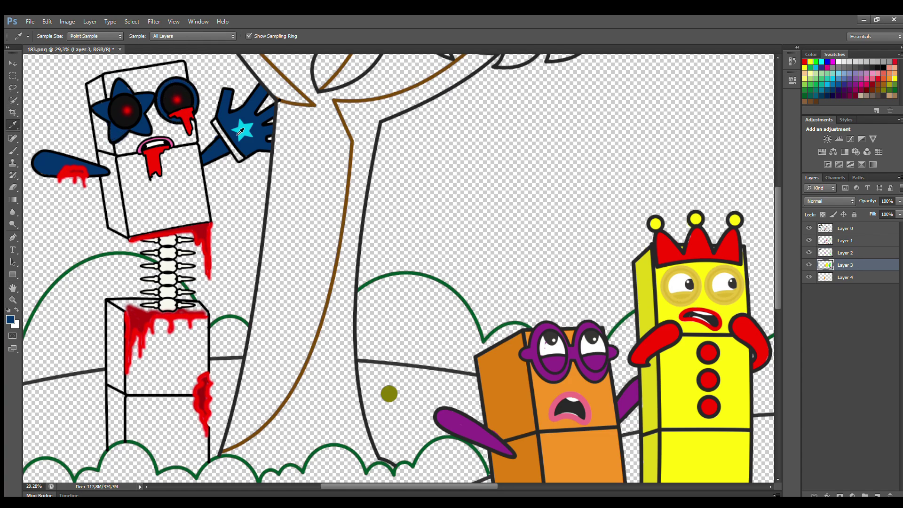
{"action": "left_click", "coordinate": [239, 133]}
{"action": "left_click", "coordinate": [13, 150]}
{"action": "key", "text": "bracketright"}
{"action": "key", "text": "bracketright"}
{"action": "mouse_move", "coordinate": [111, 80]}
{"action": "left_mouse_down"}
{"action": "mouse_move", "coordinate": [134, 229]}
{"action": "mouse_move", "coordinate": [203, 225]}
{"action": "mouse_move", "coordinate": [183, 70]}
{"action": "mouse_move", "coordinate": [128, 79]}
{"action": "mouse_move", "coordinate": [120, 90]}
{"action": "mouse_move", "coordinate": [151, 221]}
{"action": "mouse_move", "coordinate": [195, 217]}
{"action": "mouse_move", "coordinate": [173, 91]}
{"action": "mouse_move", "coordinate": [171, 178]}
{"action": "left_mouse_up"}
{"action": "key", "text": "bracketright"}
{"action": "key", "text": "bracketright"}
{"action": "key", "text": "bracketright"}
{"action": "key", "text": "bracketright"}
Step: Paint the front of the severed character's lower half cyan on Layer 3, down to the bushes
{"action": "key", "text": "["}
{"action": "key", "text": "["}
{"action": "key", "text": "["}
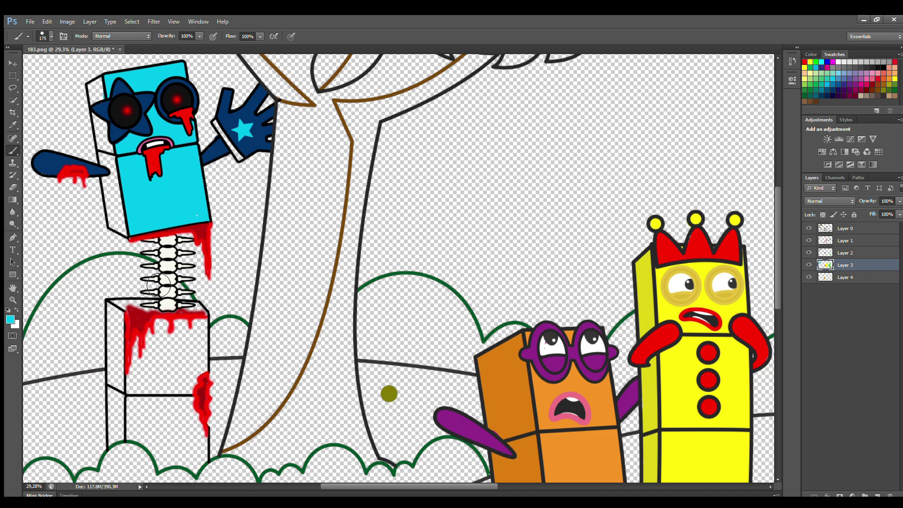
{"action": "mouse_move", "coordinate": [133, 370]}
{"action": "left_mouse_down"}
{"action": "mouse_move", "coordinate": [133, 414]}
{"action": "mouse_move", "coordinate": [147, 442]}
{"action": "mouse_move", "coordinate": [198, 473]}
{"action": "mouse_move", "coordinate": [200, 325]}
{"action": "mouse_move", "coordinate": [133, 379]}
{"action": "mouse_move", "coordinate": [187, 344]}
{"action": "mouse_move", "coordinate": [168, 452]}
{"action": "mouse_move", "coordinate": [186, 407]}
{"action": "mouse_move", "coordinate": [173, 427]}
{"action": "left_mouse_up"}
{"action": "key", "text": "bracketright"}
{"action": "key", "text": "bracketright"}
{"action": "left_click", "coordinate": [13, 187]}
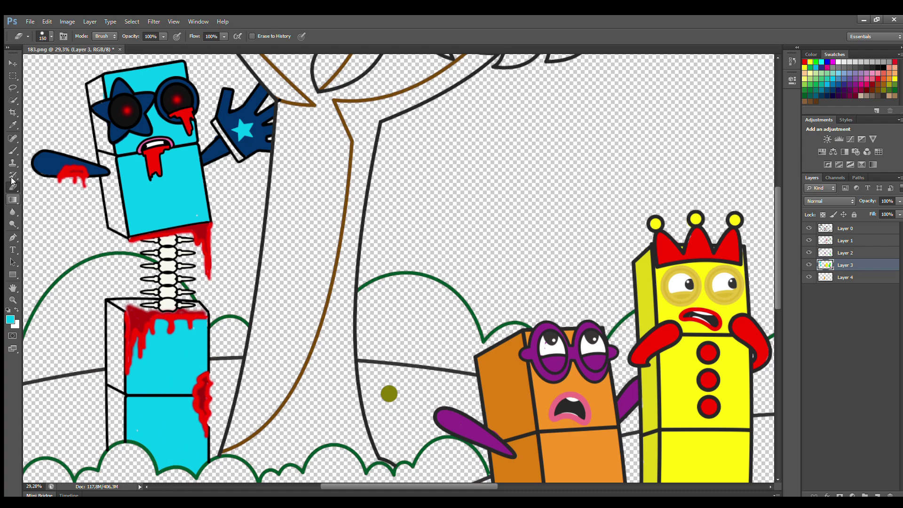
Step: Paint the cuff of the severed character's glove very dark navy on Layer 3 with a 90 px brush
{"action": "key", "text": "b"}
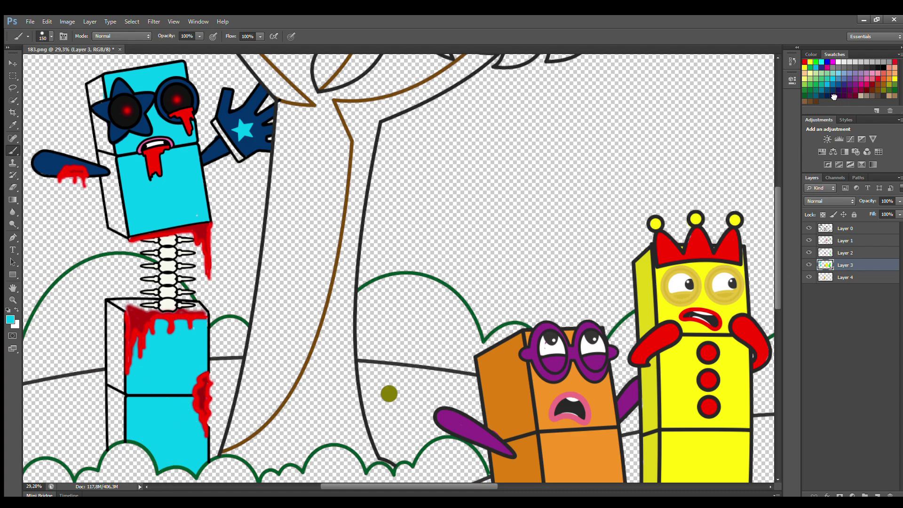
{"action": "left_click", "coordinate": [834, 96]}
{"action": "key", "text": "bracketleft"}
{"action": "key", "text": "bracketleft"}
{"action": "key", "text": "bracketleft"}
{"action": "mouse_move", "coordinate": [225, 133]}
{"action": "left_mouse_down"}
{"action": "mouse_move", "coordinate": [238, 147]}
{"action": "mouse_move", "coordinate": [233, 142]}
{"action": "left_mouse_up"}
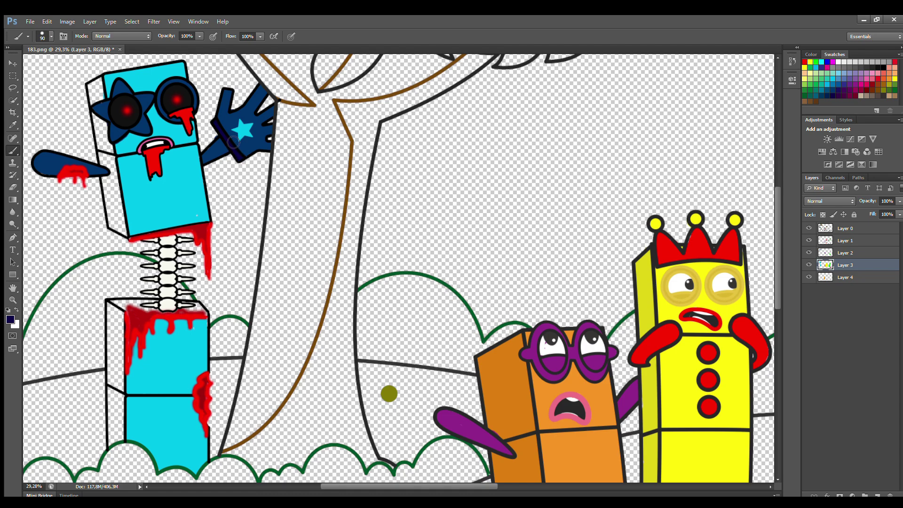
Step: Paint the side face of the severed character's upper half on Layer 4 in a darker shade of its sampled body cyan
{"action": "left_click", "coordinate": [854, 277]}
{"action": "left_click", "coordinate": [12, 124]}
{"action": "left_click", "coordinate": [137, 197]}
{"action": "left_click", "coordinate": [10, 319]}
{"action": "left_click", "coordinate": [439, 176]}
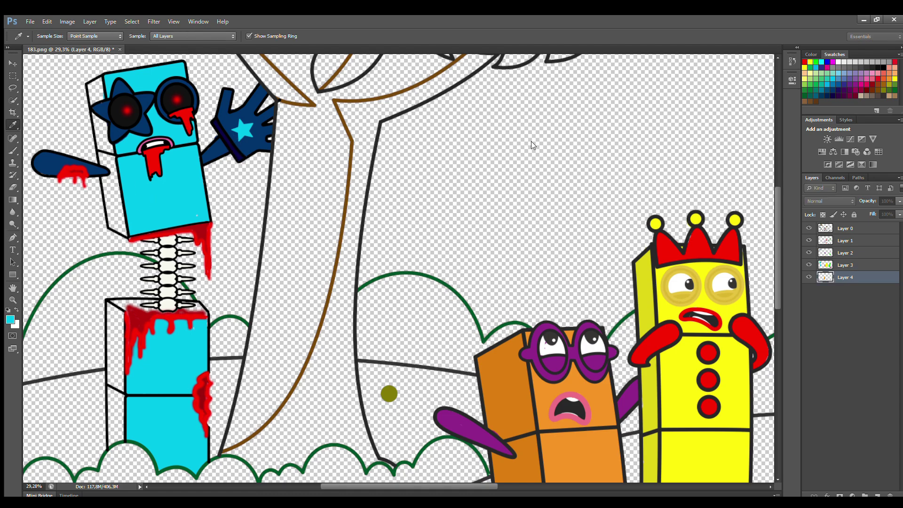
{"action": "left_click", "coordinate": [532, 145]}
{"action": "key", "text": "b"}
{"action": "mouse_move", "coordinate": [103, 85]}
{"action": "left_mouse_down"}
{"action": "mouse_move", "coordinate": [106, 174]}
{"action": "mouse_move", "coordinate": [124, 235]}
{"action": "left_mouse_up"}
{"action": "left_click_drag", "start_coordinate": [112, 132], "coordinate": [124, 227]}
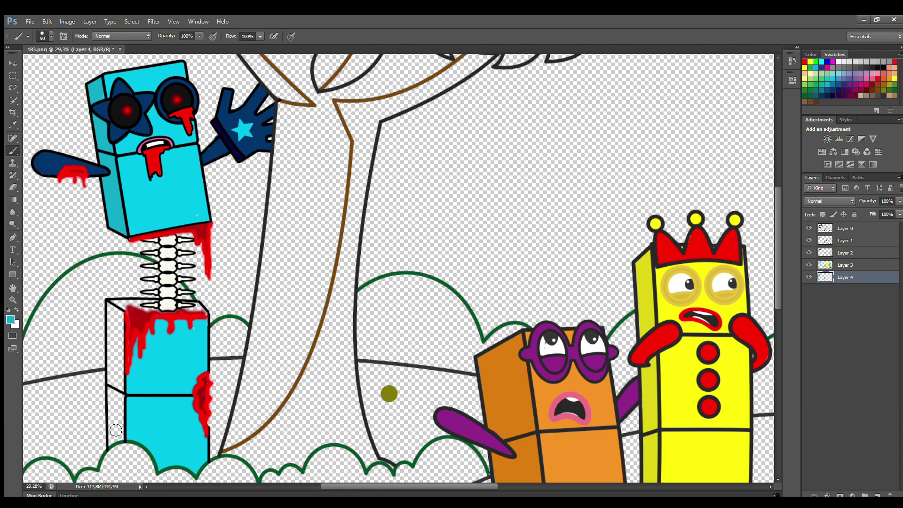
Step: Paint the side and top faces of the severed character's lower half darker cyan on Layer 4
{"action": "key", "text": "bracketleft"}
{"action": "mouse_move", "coordinate": [116, 442]}
{"action": "left_mouse_down"}
{"action": "mouse_move", "coordinate": [110, 308]}
{"action": "mouse_move", "coordinate": [205, 316]}
{"action": "mouse_move", "coordinate": [196, 305]}
{"action": "mouse_move", "coordinate": [120, 309]}
{"action": "mouse_move", "coordinate": [156, 313]}
{"action": "mouse_move", "coordinate": [125, 314]}
{"action": "mouse_move", "coordinate": [124, 437]}
{"action": "left_mouse_up"}
{"action": "key", "text": "bracketright"}
{"action": "key", "text": "bracketright"}
{"action": "key", "text": "bracketright"}
{"action": "key", "text": "bracketright"}
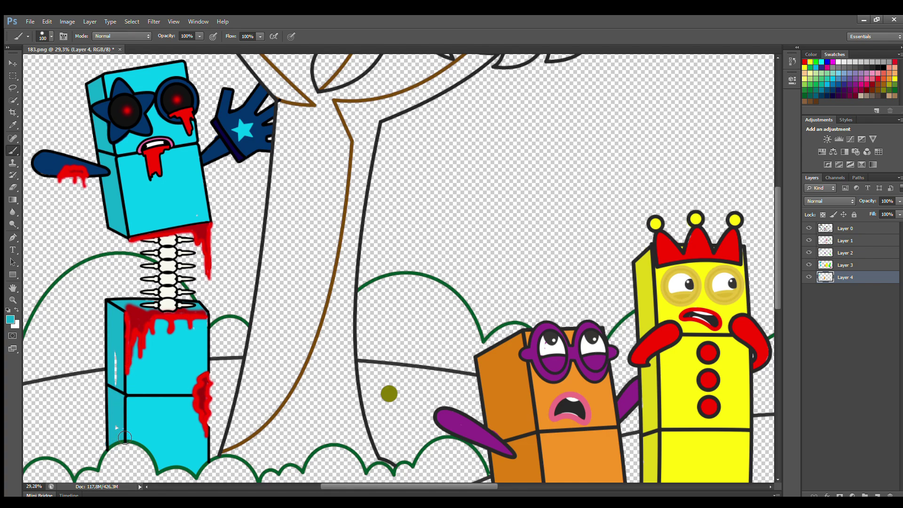
Step: Sample the dark green reference dot and fill the tree's foliage with it on Layer 1, using a 150 px brush
{"action": "left_click_drag", "start_coordinate": [776, 284], "coordinate": [776, 267]}
{"action": "scroll", "coordinate": [478, 215], "scroll_direction": "down", "scroll_amount": 2}
{"action": "left_click_drag", "start_coordinate": [405, 484], "coordinate": [428, 485]}
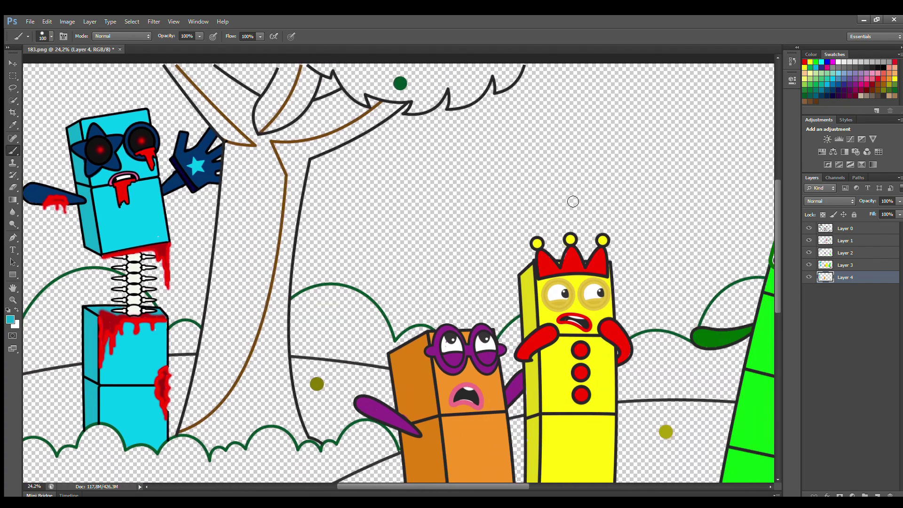
{"action": "left_click", "coordinate": [847, 243]}
{"action": "left_click", "coordinate": [400, 83], "text": "alt"}
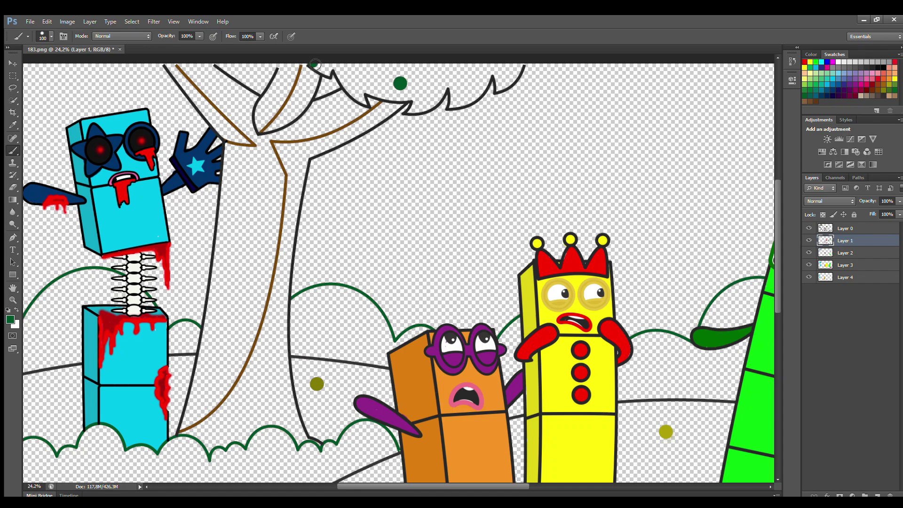
{"action": "mouse_move", "coordinate": [315, 64]}
{"action": "left_mouse_down"}
{"action": "mouse_move", "coordinate": [340, 68]}
{"action": "mouse_move", "coordinate": [365, 104]}
{"action": "mouse_move", "coordinate": [353, 94]}
{"action": "mouse_move", "coordinate": [414, 103]}
{"action": "mouse_move", "coordinate": [411, 113]}
{"action": "mouse_move", "coordinate": [451, 90]}
{"action": "mouse_move", "coordinate": [450, 108]}
{"action": "mouse_move", "coordinate": [473, 101]}
{"action": "mouse_move", "coordinate": [492, 72]}
{"action": "mouse_move", "coordinate": [507, 84]}
{"action": "mouse_move", "coordinate": [522, 64]}
{"action": "mouse_move", "coordinate": [498, 90]}
{"action": "mouse_move", "coordinate": [515, 70]}
{"action": "mouse_move", "coordinate": [490, 74]}
{"action": "mouse_move", "coordinate": [472, 101]}
{"action": "mouse_move", "coordinate": [456, 82]}
{"action": "mouse_move", "coordinate": [428, 106]}
{"action": "mouse_move", "coordinate": [333, 62]}
{"action": "left_mouse_up"}
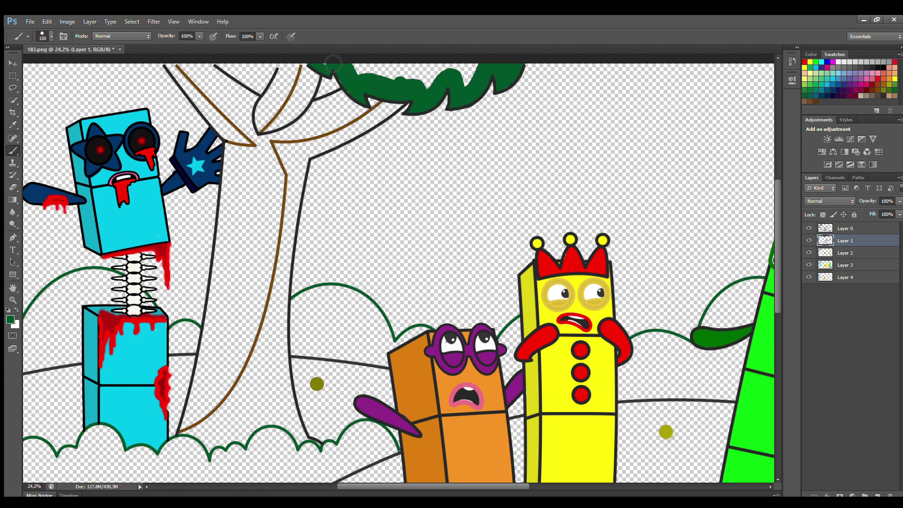
{"action": "mouse_move", "coordinate": [357, 91]}
{"action": "left_mouse_down"}
{"action": "mouse_move", "coordinate": [475, 59]}
{"action": "mouse_move", "coordinate": [427, 73]}
{"action": "left_mouse_up"}
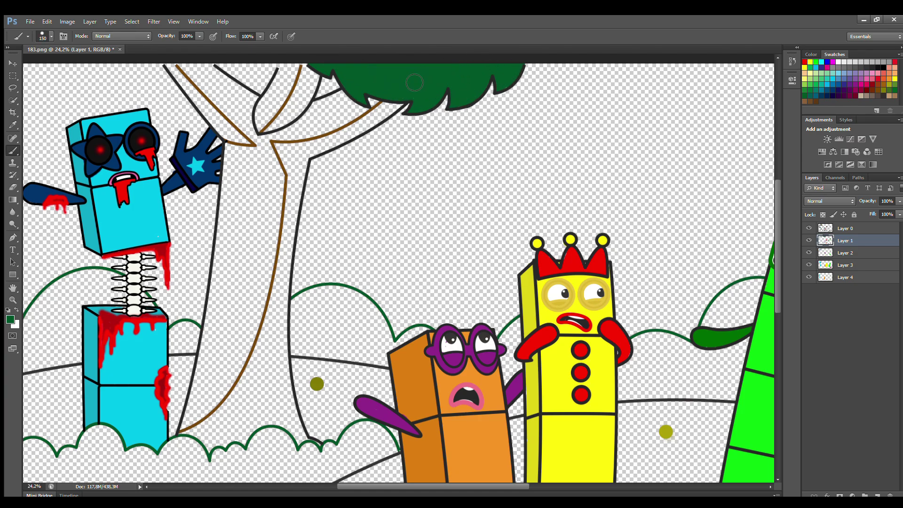
Step: Sample brown from the tree's inner outline and paint the shaded edge of its outer left branch on Layer 1 with a 70 px brush
{"action": "left_click", "coordinate": [13, 125]}
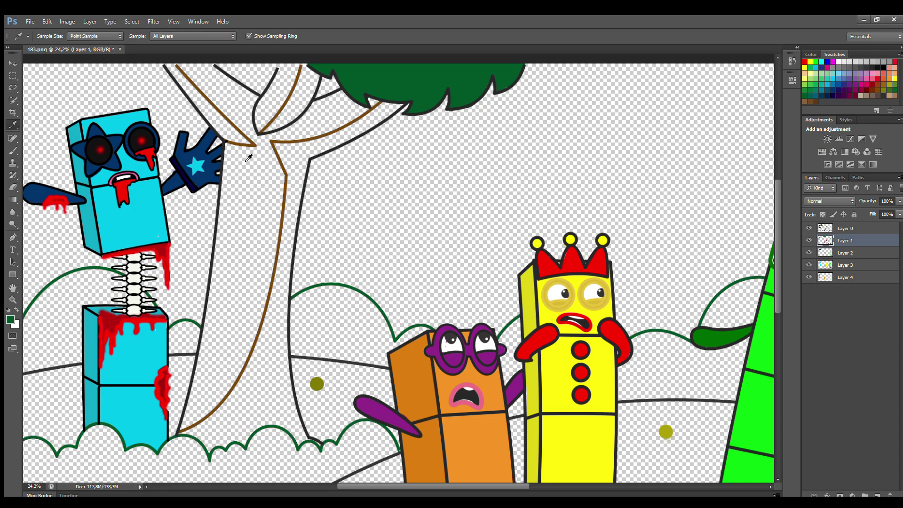
{"action": "left_click", "coordinate": [252, 146]}
{"action": "left_click", "coordinate": [12, 151]}
{"action": "key", "text": "bracketleft"}
{"action": "key", "text": "bracketleft"}
{"action": "key", "text": "bracketleft"}
{"action": "mouse_move", "coordinate": [170, 66]}
{"action": "left_mouse_down"}
{"action": "mouse_move", "coordinate": [249, 143]}
{"action": "mouse_move", "coordinate": [216, 126]}
{"action": "mouse_move", "coordinate": [184, 81]}
{"action": "left_mouse_up"}
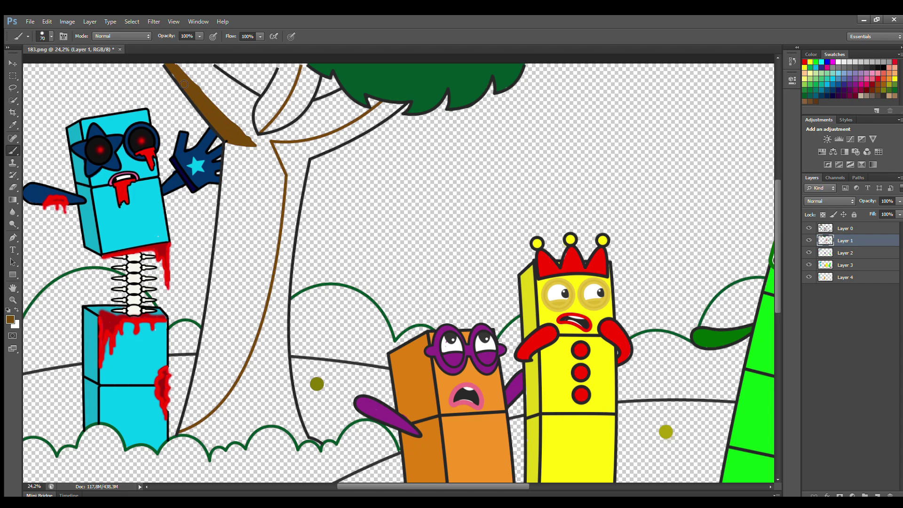
Step: Paint the shaded areas of the tree's other branches and the darker side of the trunk in brown on Layer 1
{"action": "mouse_move", "coordinate": [259, 129]}
{"action": "left_mouse_down"}
{"action": "mouse_move", "coordinate": [261, 100]}
{"action": "mouse_move", "coordinate": [297, 61]}
{"action": "mouse_move", "coordinate": [273, 117]}
{"action": "mouse_move", "coordinate": [271, 98]}
{"action": "mouse_move", "coordinate": [294, 65]}
{"action": "mouse_move", "coordinate": [267, 118]}
{"action": "mouse_move", "coordinate": [265, 109]}
{"action": "mouse_move", "coordinate": [288, 106]}
{"action": "mouse_move", "coordinate": [265, 120]}
{"action": "mouse_move", "coordinate": [275, 145]}
{"action": "mouse_move", "coordinate": [305, 144]}
{"action": "mouse_move", "coordinate": [400, 106]}
{"action": "mouse_move", "coordinate": [311, 154]}
{"action": "mouse_move", "coordinate": [334, 146]}
{"action": "mouse_move", "coordinate": [368, 127]}
{"action": "mouse_move", "coordinate": [303, 151]}
{"action": "mouse_move", "coordinate": [285, 364]}
{"action": "mouse_move", "coordinate": [282, 356]}
{"action": "mouse_move", "coordinate": [299, 428]}
{"action": "left_mouse_up"}
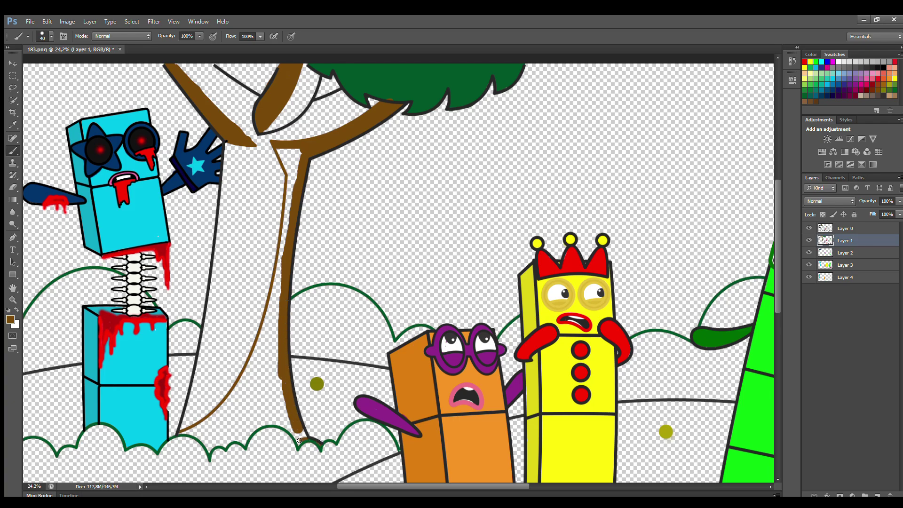
{"action": "mouse_move", "coordinate": [298, 440]}
{"action": "left_mouse_down"}
{"action": "mouse_move", "coordinate": [272, 423]}
{"action": "mouse_move", "coordinate": [251, 429]}
{"action": "mouse_move", "coordinate": [227, 444]}
{"action": "left_mouse_up"}
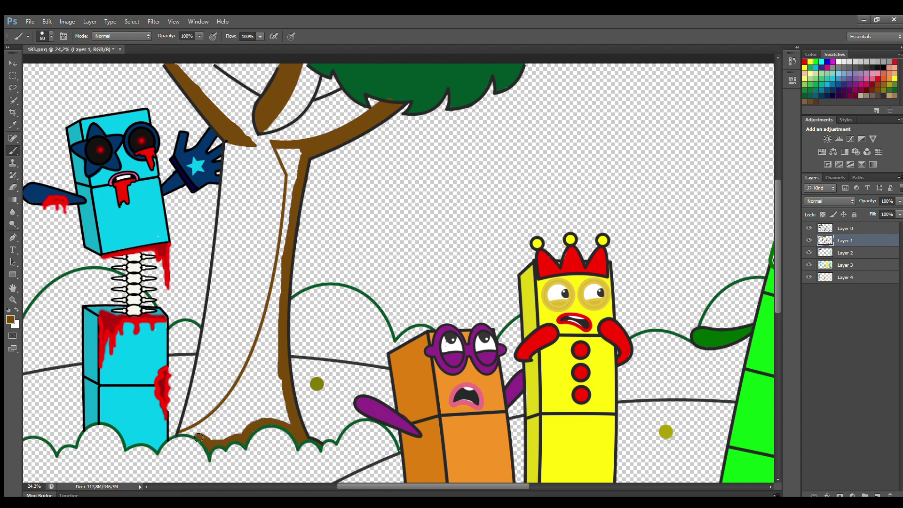
{"action": "mouse_move", "coordinate": [197, 432]}
{"action": "left_mouse_down"}
{"action": "mouse_move", "coordinate": [234, 399]}
{"action": "mouse_move", "coordinate": [264, 339]}
{"action": "mouse_move", "coordinate": [288, 160]}
{"action": "mouse_move", "coordinate": [296, 170]}
{"action": "left_mouse_up"}
{"action": "key", "text": "bracketright"}
{"action": "key", "text": "bracketright"}
{"action": "key", "text": "bracketright"}
{"action": "mouse_move", "coordinate": [282, 286]}
{"action": "left_mouse_down"}
{"action": "mouse_move", "coordinate": [269, 366]}
{"action": "mouse_move", "coordinate": [239, 438]}
{"action": "mouse_move", "coordinate": [277, 372]}
{"action": "mouse_move", "coordinate": [270, 426]}
{"action": "mouse_move", "coordinate": [281, 404]}
{"action": "left_mouse_up"}
Step: Pick a lighter brown and fill the rest of the trunk and branches on Layer 2, enlarging the brush to 200 px
{"action": "left_click", "coordinate": [10, 320]}
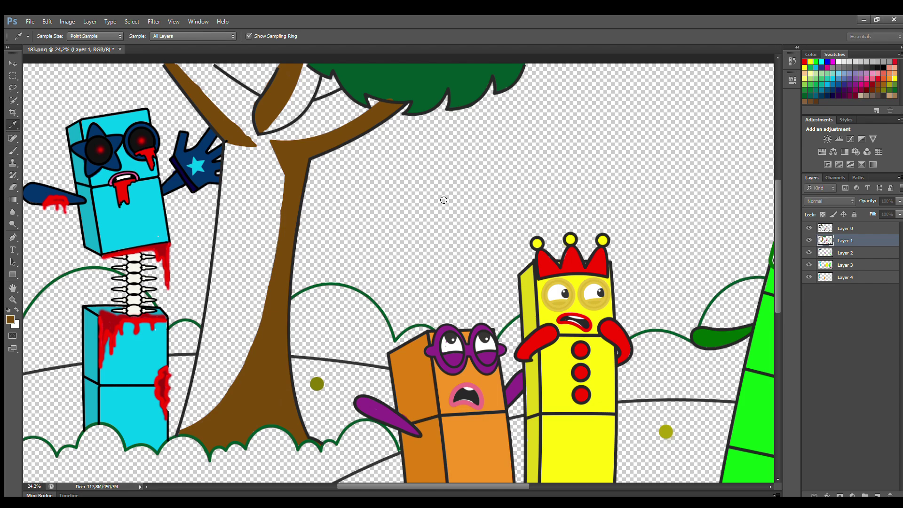
{"action": "left_click", "coordinate": [443, 199]}
{"action": "left_click", "coordinate": [535, 144]}
{"action": "left_click", "coordinate": [851, 254]}
{"action": "mouse_move", "coordinate": [205, 67]}
{"action": "left_mouse_down"}
{"action": "mouse_move", "coordinate": [278, 123]}
{"action": "mouse_move", "coordinate": [310, 92]}
{"action": "mouse_move", "coordinate": [296, 129]}
{"action": "mouse_move", "coordinate": [358, 104]}
{"action": "mouse_move", "coordinate": [263, 134]}
{"action": "mouse_move", "coordinate": [224, 112]}
{"action": "mouse_move", "coordinate": [244, 131]}
{"action": "mouse_move", "coordinate": [239, 181]}
{"action": "mouse_move", "coordinate": [201, 385]}
{"action": "mouse_move", "coordinate": [208, 404]}
{"action": "mouse_move", "coordinate": [187, 431]}
{"action": "mouse_move", "coordinate": [232, 338]}
{"action": "mouse_move", "coordinate": [253, 155]}
{"action": "mouse_move", "coordinate": [231, 382]}
{"action": "mouse_move", "coordinate": [254, 167]}
{"action": "left_mouse_up"}
{"action": "key", "text": "bracketright"}
{"action": "key", "text": "bracketright"}
{"action": "scroll", "coordinate": [278, 273], "scroll_direction": "down", "scroll_amount": 3}
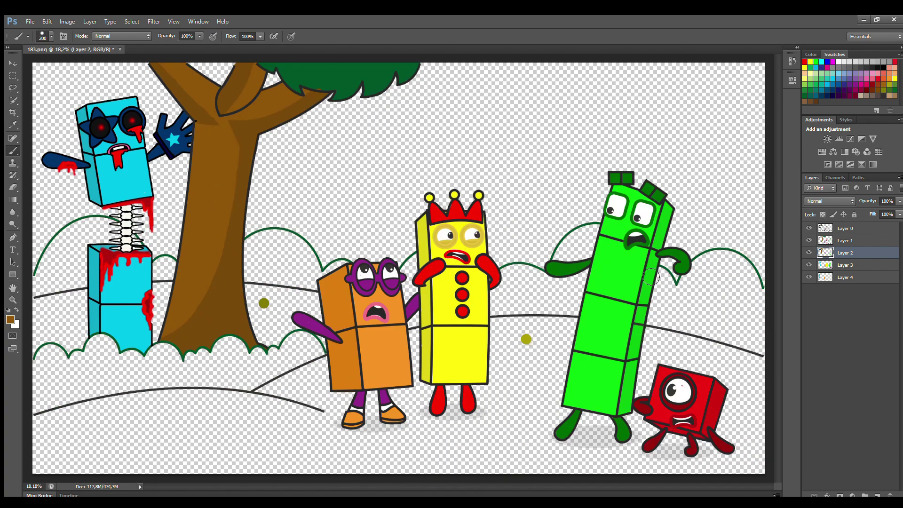
Step: Add a layer beneath Layer 4, sample the light olive reference dot and paint along the front hills' outlines with a 200 px brush
{"action": "left_click", "coordinate": [847, 279]}
{"action": "left_click", "coordinate": [877, 495]}
{"action": "left_click_drag", "start_coordinate": [855, 279], "coordinate": [858, 331]}
{"action": "key", "text": "i"}
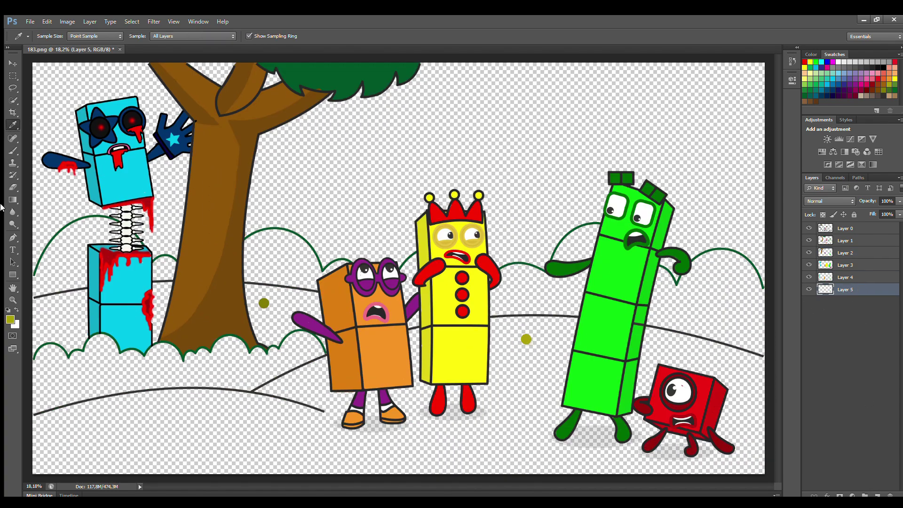
{"action": "key", "text": "b"}
{"action": "mouse_move", "coordinate": [37, 425]}
{"action": "left_mouse_down"}
{"action": "mouse_move", "coordinate": [149, 404]}
{"action": "mouse_move", "coordinate": [259, 405]}
{"action": "mouse_move", "coordinate": [309, 377]}
{"action": "mouse_move", "coordinate": [406, 362]}
{"action": "mouse_move", "coordinate": [439, 335]}
{"action": "mouse_move", "coordinate": [577, 325]}
{"action": "left_mouse_up"}
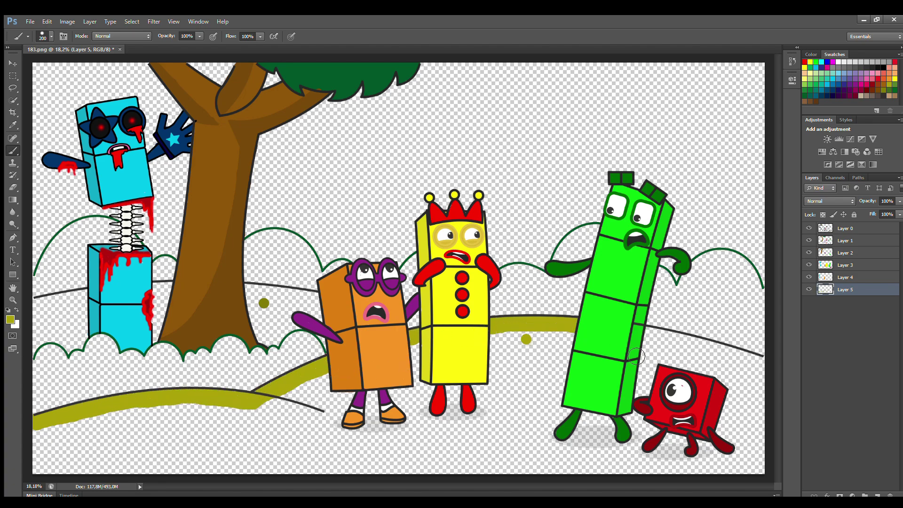
{"action": "left_click_drag", "start_coordinate": [652, 339], "coordinate": [759, 365]}
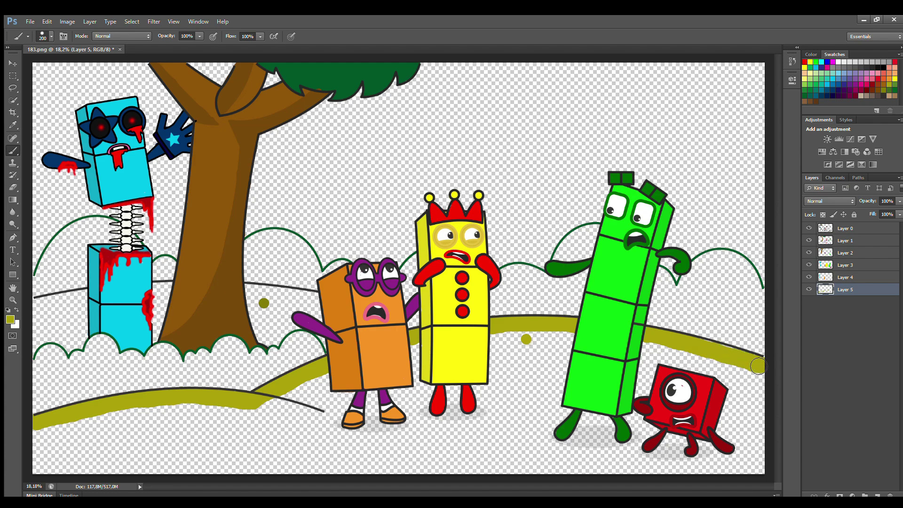
Step: Fill the remaining foreground ground with light olive on Layer 5, enlarging the brush to 700 px
{"action": "left_click", "coordinate": [848, 229]}
{"action": "left_click", "coordinate": [830, 292]}
{"action": "key", "text": "bracketright"}
{"action": "key", "text": "bracketright"}
{"action": "key", "text": "bracketright"}
{"action": "key", "text": "bracketright"}
{"action": "key", "text": "bracketright"}
{"action": "key", "text": "bracketright"}
{"action": "left_click_drag", "start_coordinate": [747, 389], "coordinate": [756, 410]}
{"action": "mouse_move", "coordinate": [443, 394]}
{"action": "left_mouse_down"}
{"action": "mouse_move", "coordinate": [218, 450]}
{"action": "mouse_move", "coordinate": [579, 487]}
{"action": "mouse_move", "coordinate": [451, 459]}
{"action": "mouse_move", "coordinate": [629, 451]}
{"action": "left_mouse_up"}
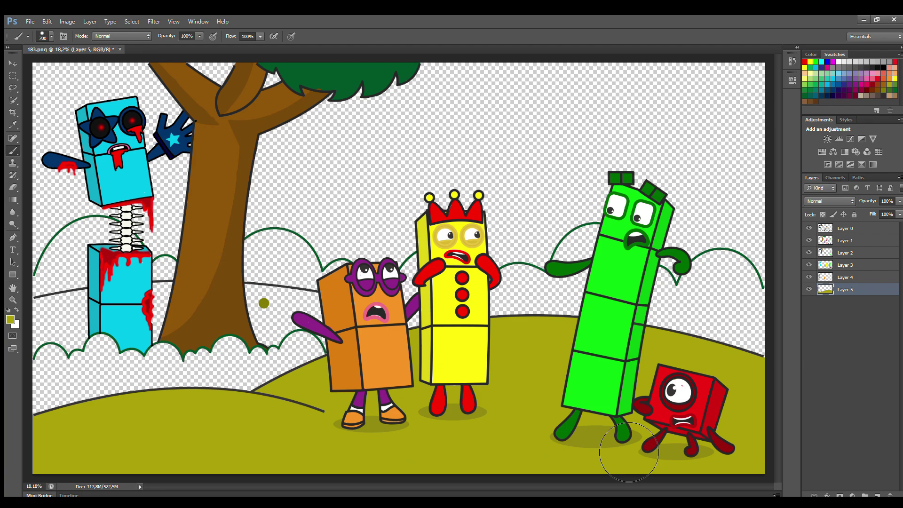
Step: Touch up the dividing line on the green character's side face on Layer 0, using the sampled dark outline colour
{"action": "left_click", "coordinate": [837, 229]}
{"action": "key", "text": "e"}
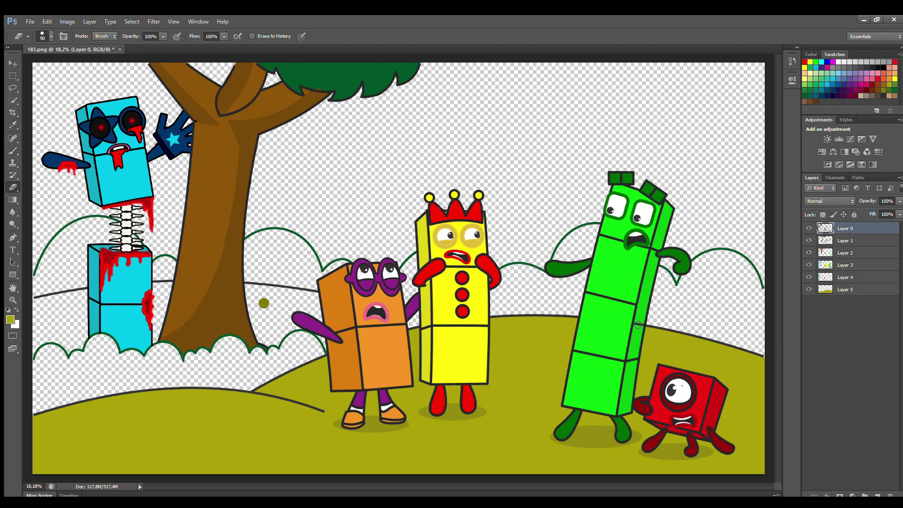
{"action": "key", "text": "i"}
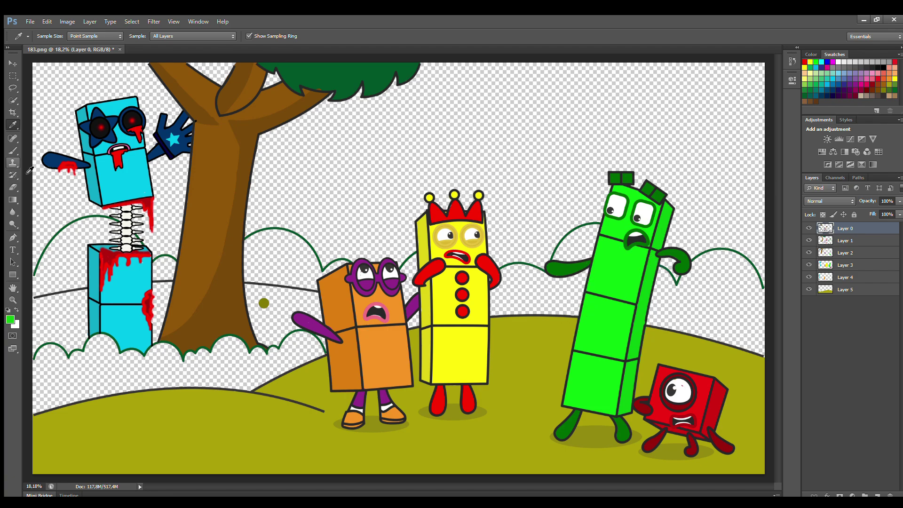
{"action": "key", "text": "b"}
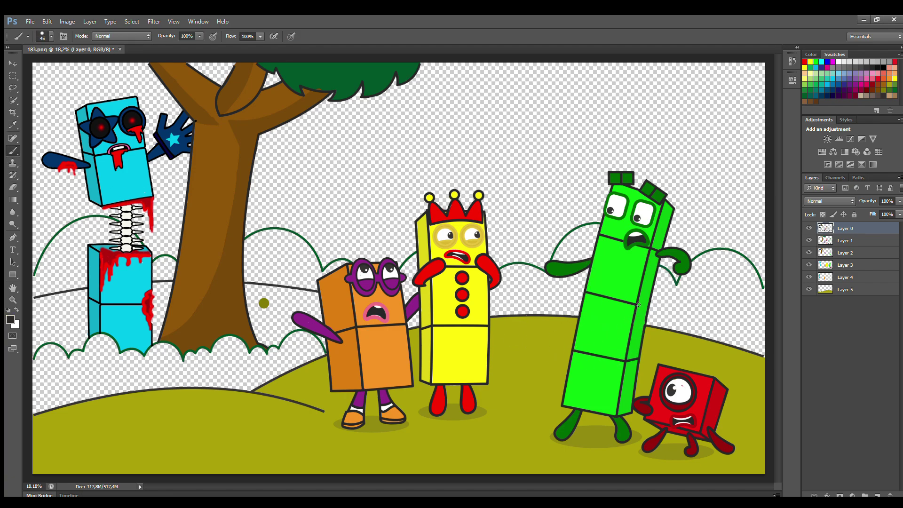
Step: Add a layer beneath Layer 5, sample the bush outline's dark green and dab the first two bush bumps with 500 and 300 px brushes
{"action": "left_click", "coordinate": [855, 290]}
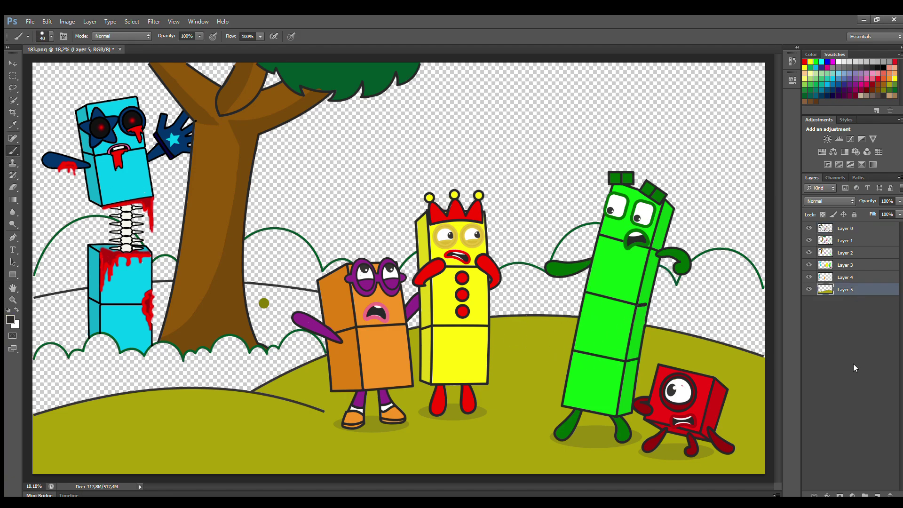
{"action": "left_click", "coordinate": [877, 494]}
{"action": "left_click_drag", "start_coordinate": [848, 291], "coordinate": [849, 307]}
{"action": "key", "text": "i"}
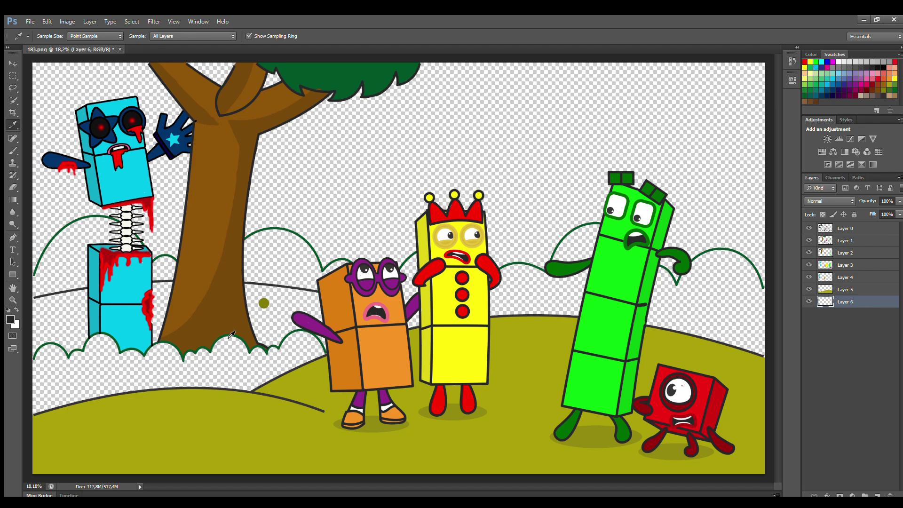
{"action": "key", "text": "b"}
{"action": "key", "text": "bracketright"}
{"action": "key", "text": "bracketright"}
{"action": "key", "text": "bracketright"}
{"action": "key", "text": "bracketright"}
{"action": "key", "text": "bracketright"}
{"action": "key", "text": "bracketright"}
{"action": "key", "text": "bracketright"}
{"action": "key", "text": "bracketright"}
{"action": "key", "text": "bracketright"}
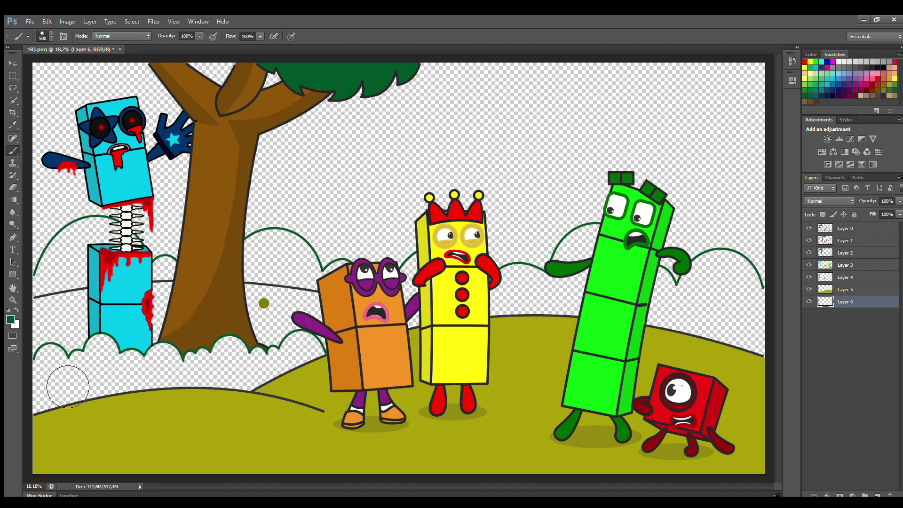
{"action": "left_click", "coordinate": [50, 363]}
{"action": "key", "text": "bracketleft"}
{"action": "key", "text": "bracketleft"}
{"action": "left_click", "coordinate": [78, 362]}
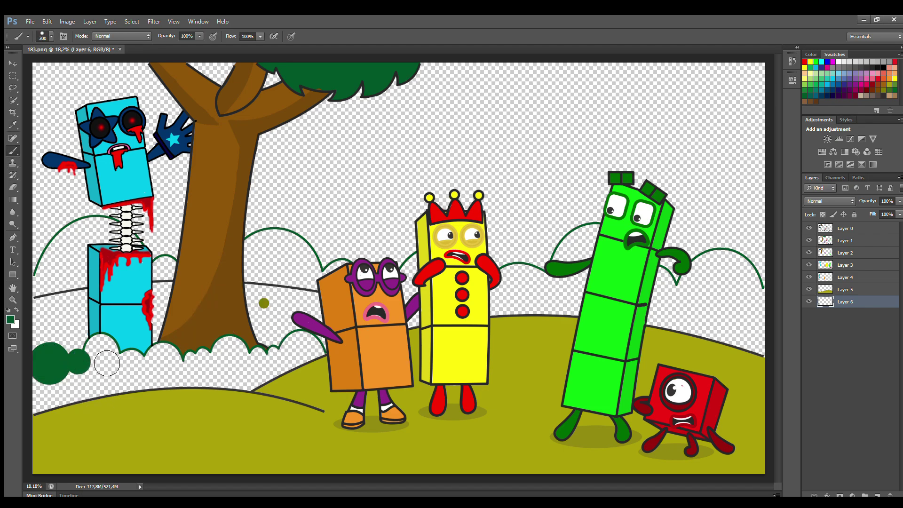
Step: Dab the remaining front bush bumps in dark green on Layer 6 and fill the bush body down to the hill
{"action": "key", "text": "bracketright"}
{"action": "left_click", "coordinate": [101, 350]}
{"action": "left_click", "coordinate": [131, 363]}
{"action": "key", "text": "bracketright"}
{"action": "key", "text": "bracketright"}
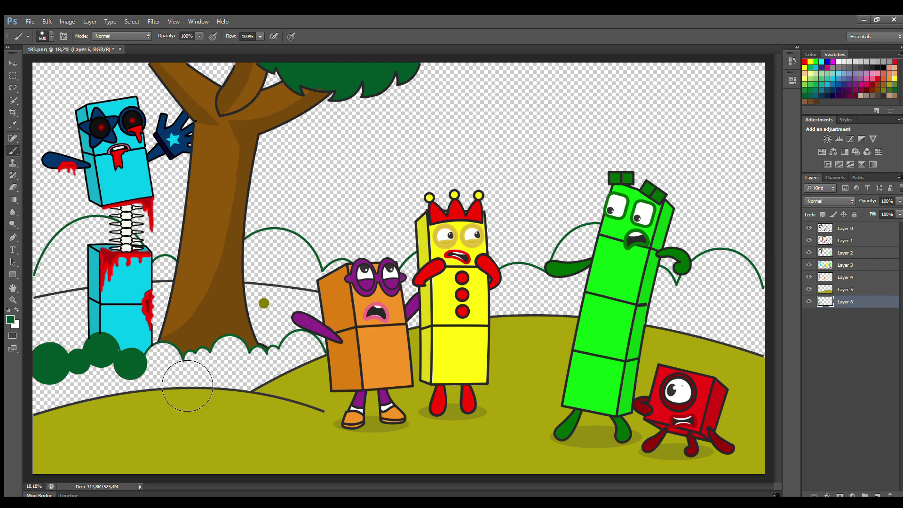
{"action": "left_click", "coordinate": [167, 367]}
{"action": "left_click", "coordinate": [197, 372]}
{"action": "left_click", "coordinate": [230, 359]}
{"action": "left_click", "coordinate": [251, 369]}
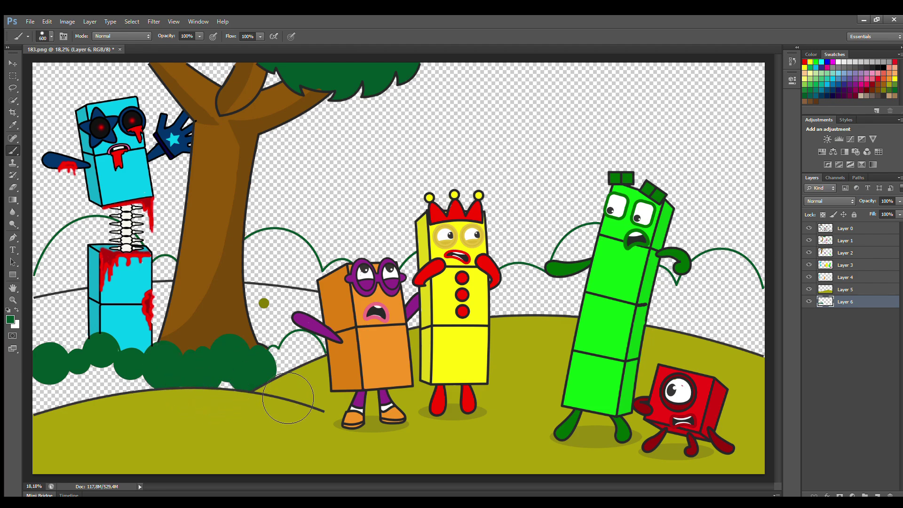
{"action": "left_click", "coordinate": [274, 371]}
{"action": "left_click", "coordinate": [303, 355]}
{"action": "mouse_move", "coordinate": [230, 404]}
{"action": "left_mouse_down"}
{"action": "mouse_move", "coordinate": [131, 399]}
{"action": "mouse_move", "coordinate": [67, 426]}
{"action": "left_mouse_up"}
Step: Add a layer beneath Layer 6, sample the darker olive dot and paint the back hill's upper edge beside the severed character, using 200 px
{"action": "key", "text": "bracketleft"}
{"action": "key", "text": "bracketleft"}
{"action": "key", "text": "bracketleft"}
{"action": "key", "text": "bracketleft"}
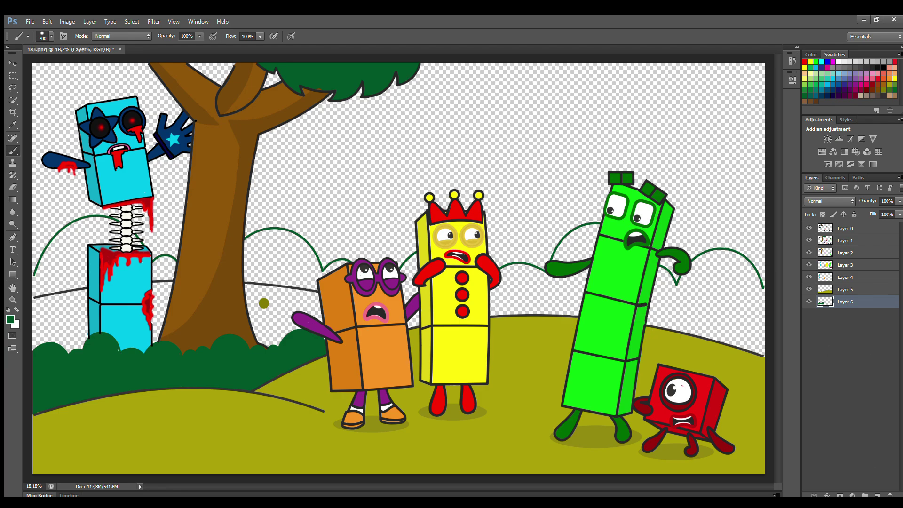
{"action": "left_click", "coordinate": [877, 495]}
{"action": "left_click_drag", "start_coordinate": [847, 301], "coordinate": [846, 317]}
{"action": "left_click", "coordinate": [9, 126]}
{"action": "left_click", "coordinate": [263, 305]}
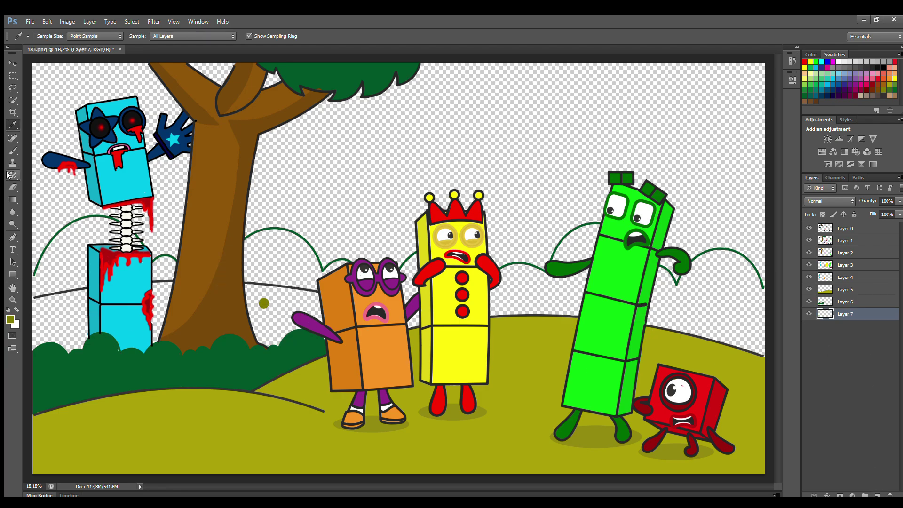
{"action": "left_click", "coordinate": [11, 151]}
{"action": "left_click_drag", "start_coordinate": [40, 305], "coordinate": [174, 296]}
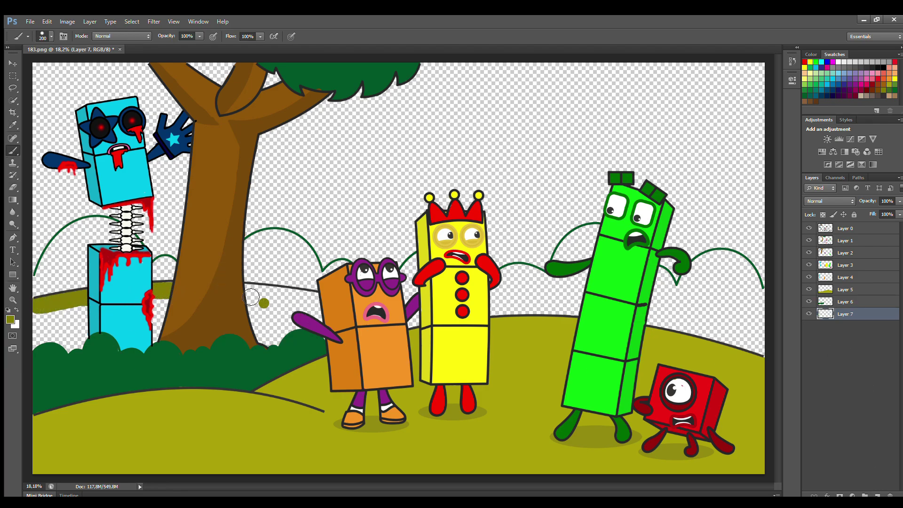
Step: Fill the rest of the back hill around the tree with darker olive on Layer 7, enlarging the brush to 500 px
{"action": "mouse_move", "coordinate": [250, 296]}
{"action": "left_mouse_down"}
{"action": "mouse_move", "coordinate": [323, 306]}
{"action": "mouse_move", "coordinate": [328, 336]}
{"action": "mouse_move", "coordinate": [281, 367]}
{"action": "mouse_move", "coordinate": [91, 365]}
{"action": "mouse_move", "coordinate": [155, 344]}
{"action": "left_mouse_up"}
{"action": "key", "text": "bracketright"}
{"action": "key", "text": "bracketright"}
{"action": "key", "text": "bracketright"}
Step: Add a layer beneath Layer 7 and dab dark green background bushes behind the severed character, reducing the brush for the smaller one
{"action": "left_click", "coordinate": [877, 494]}
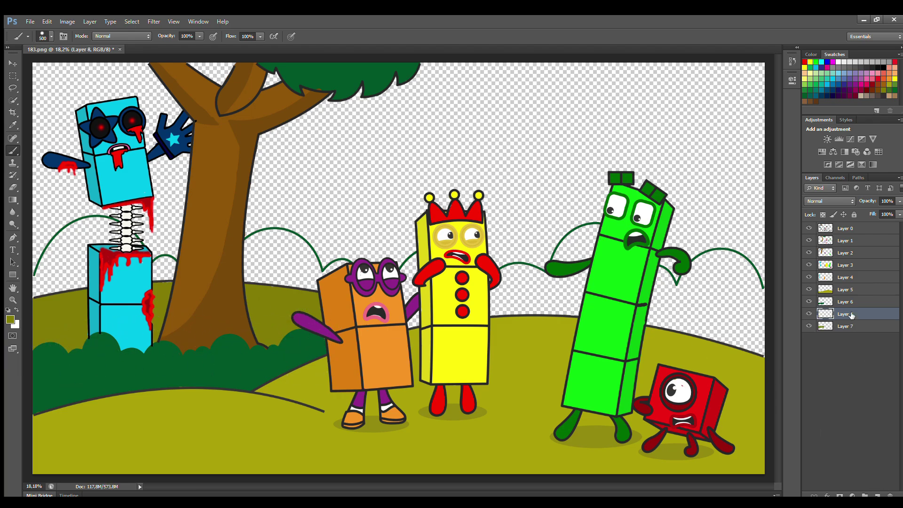
{"action": "left_click_drag", "start_coordinate": [849, 314], "coordinate": [850, 331]}
{"action": "left_click", "coordinate": [13, 125]}
{"action": "left_click", "coordinate": [10, 150]}
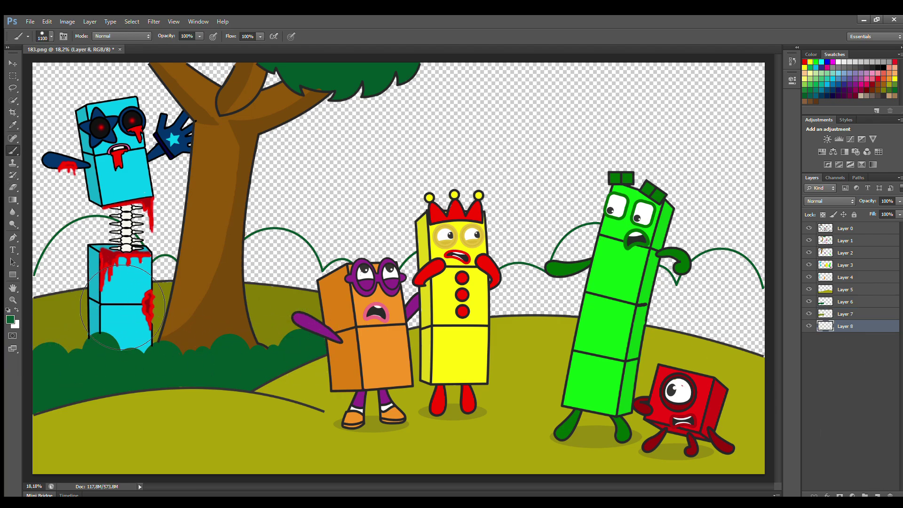
{"action": "key", "text": "bracketright"}
{"action": "key", "text": "bracketright"}
{"action": "key", "text": "bracketright"}
{"action": "key", "text": "bracketright"}
{"action": "key", "text": "bracketright"}
{"action": "key", "text": "bracketright"}
{"action": "key", "text": "bracketright"}
{"action": "left_click", "coordinate": [99, 262]}
{"action": "key", "text": "bracketleft"}
{"action": "key", "text": "bracketleft"}
{"action": "key", "text": "bracketleft"}
{"action": "key", "text": "bracketleft"}
{"action": "left_click", "coordinate": [172, 279]}
Step: Dab dark green background bushes on Layer 8 beside the tree and behind the orange and yellow characters, varying the brush size
{"action": "key", "text": "bracketright"}
{"action": "key", "text": "bracketright"}
{"action": "key", "text": "bracketright"}
{"action": "key", "text": "bracketright"}
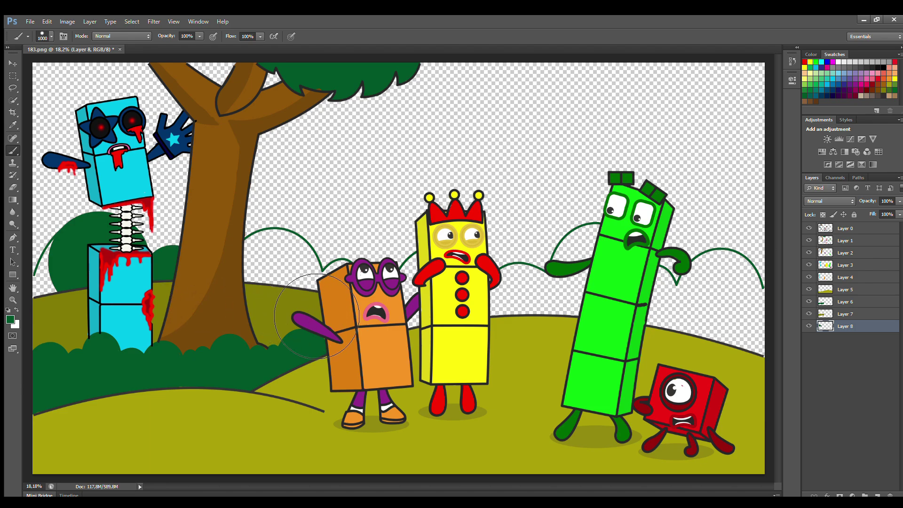
{"action": "left_click", "coordinate": [272, 276]}
{"action": "key", "text": "bracketleft"}
{"action": "key", "text": "bracketleft"}
{"action": "key", "text": "bracketleft"}
{"action": "key", "text": "bracketleft"}
{"action": "left_click", "coordinate": [337, 291]}
{"action": "left_click", "coordinate": [411, 282]}
{"action": "key", "text": "bracketright"}
{"action": "key", "text": "bracketright"}
{"action": "left_click", "coordinate": [514, 298]}
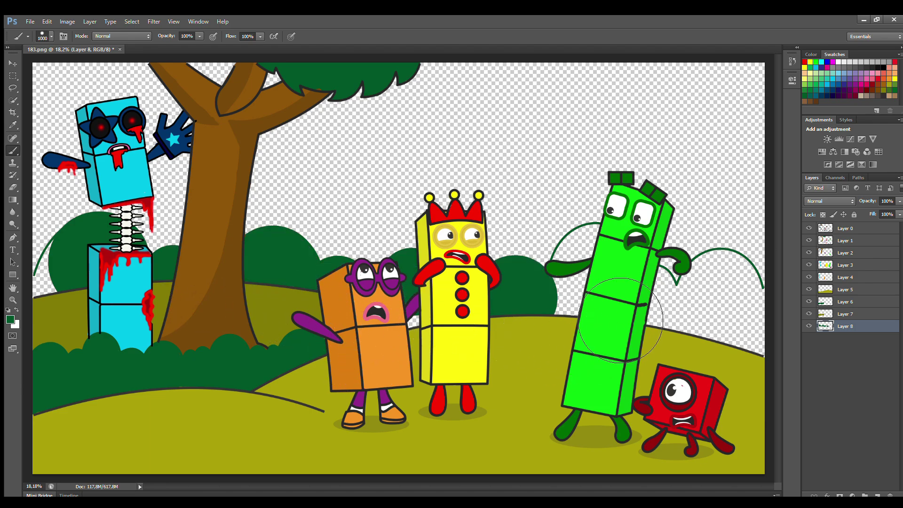
Step: Dab the background bushes around the green character in dark green on Layer 8 and fill the gaps along the whole row
{"action": "left_click", "coordinate": [637, 297]}
{"action": "left_click", "coordinate": [592, 264]}
{"action": "left_click", "coordinate": [717, 289]}
{"action": "key", "text": "bracketleft"}
{"action": "key", "text": "bracketleft"}
{"action": "key", "text": "bracketleft"}
{"action": "key", "text": "bracketleft"}
{"action": "key", "text": "bracketleft"}
{"action": "key", "text": "bracketleft"}
{"action": "key", "text": "bracketleft"}
{"action": "key", "text": "bracketleft"}
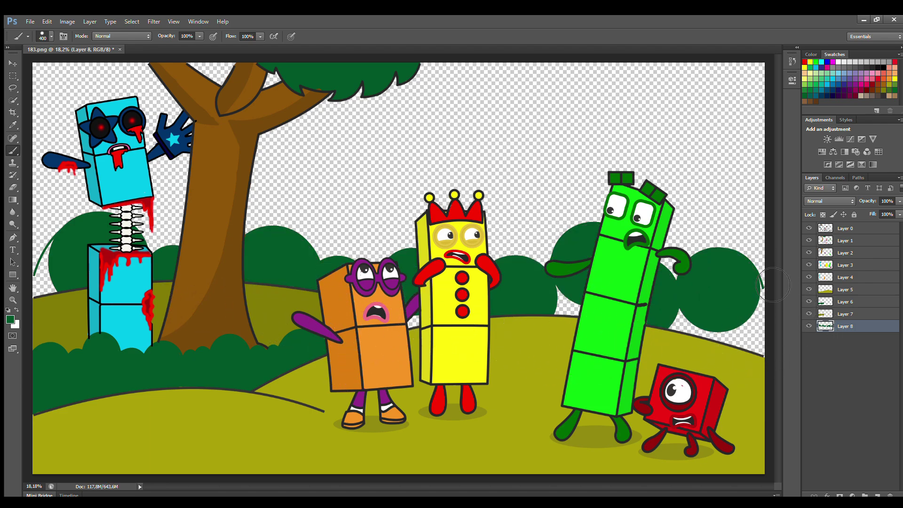
{"action": "left_click", "coordinate": [759, 260]}
{"action": "mouse_move", "coordinate": [780, 312]}
{"action": "left_mouse_down"}
{"action": "mouse_move", "coordinate": [480, 338]}
{"action": "mouse_move", "coordinate": [66, 292]}
{"action": "mouse_move", "coordinate": [69, 310]}
{"action": "left_mouse_up"}
Step: Add a layer beneath Layer 8 and paint a soft muted-purple haze above the background bushes with a 900 px brush
{"action": "left_click", "coordinate": [876, 495]}
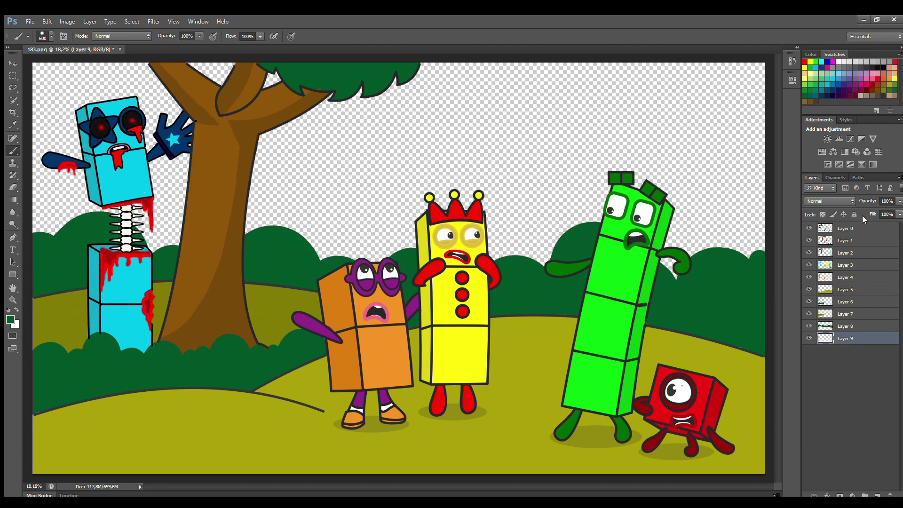
{"action": "left_click", "coordinate": [838, 98]}
{"action": "key", "text": "i"}
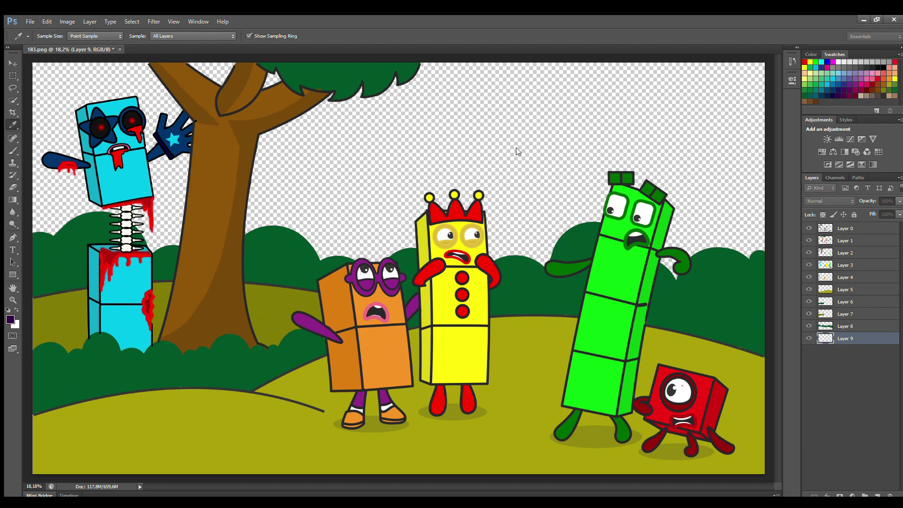
{"action": "key", "text": "b"}
{"action": "key", "text": "bracketright"}
{"action": "key", "text": "bracketright"}
{"action": "key", "text": "bracketright"}
{"action": "mouse_move", "coordinate": [52, 256]}
{"action": "left_mouse_down"}
{"action": "mouse_move", "coordinate": [252, 252]}
{"action": "mouse_move", "coordinate": [407, 285]}
{"action": "mouse_move", "coordinate": [588, 303]}
{"action": "mouse_move", "coordinate": [702, 281]}
{"action": "left_mouse_up"}
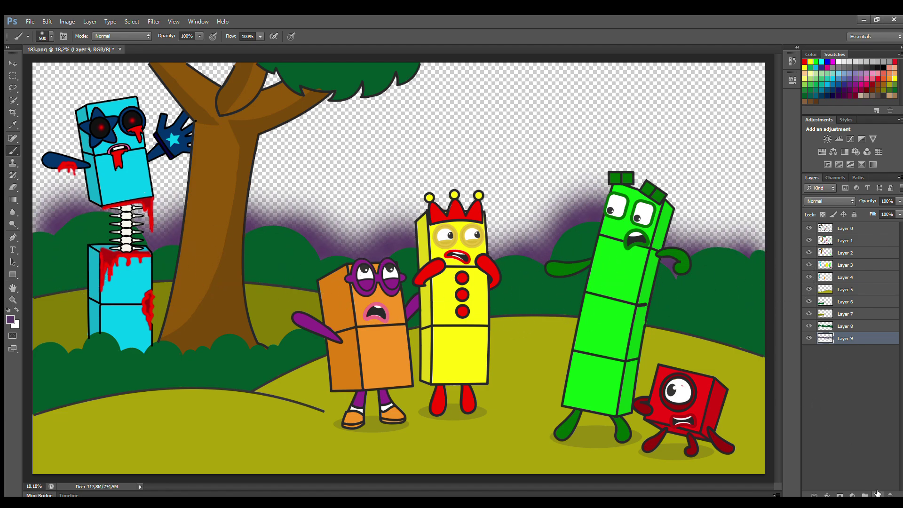
Step: Add a layer beneath Layer 9 and paint soft dark-purple bands across the upper and lower sky with the 900 px brush
{"action": "left_click", "coordinate": [877, 494]}
{"action": "left_click", "coordinate": [844, 90]}
{"action": "left_click", "coordinate": [10, 320]}
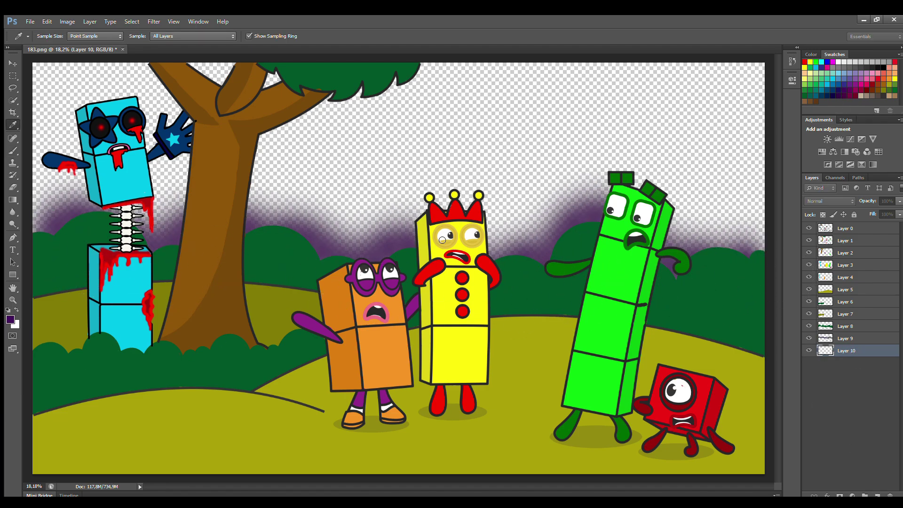
{"action": "left_click", "coordinate": [536, 158]}
{"action": "mouse_move", "coordinate": [71, 87]}
{"action": "left_mouse_down"}
{"action": "mouse_move", "coordinate": [585, 106]}
{"action": "mouse_move", "coordinate": [735, 77]}
{"action": "left_mouse_up"}
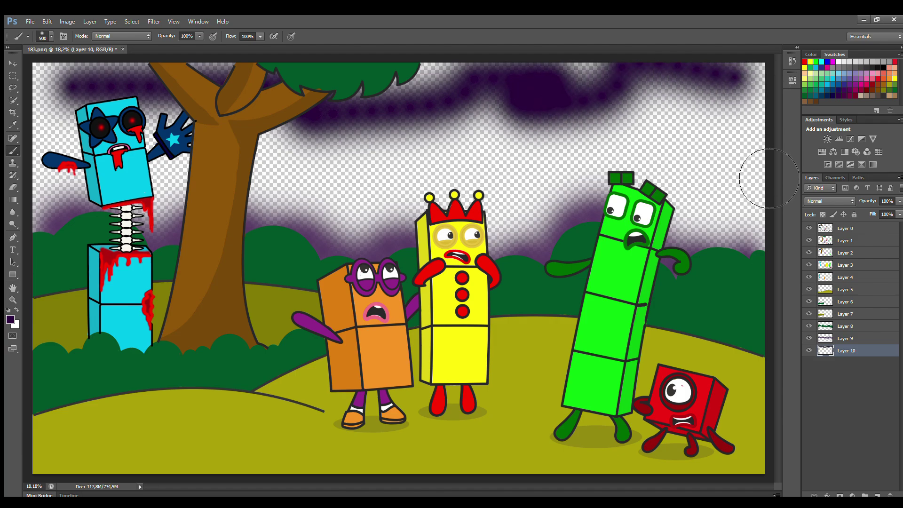
{"action": "mouse_move", "coordinate": [761, 226]}
{"action": "left_mouse_down"}
{"action": "mouse_move", "coordinate": [472, 254]}
{"action": "mouse_move", "coordinate": [332, 228]}
{"action": "mouse_move", "coordinate": [76, 221]}
{"action": "left_mouse_up"}
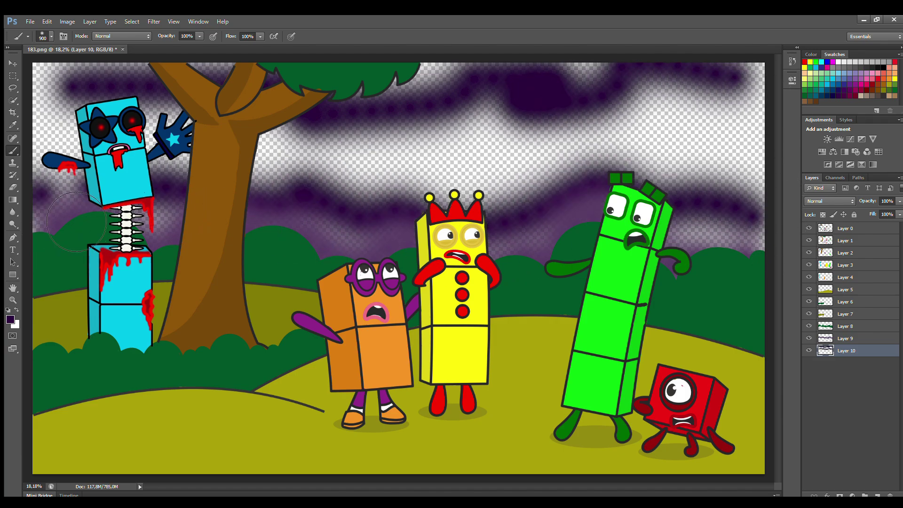
Step: Add a layer beneath Layer 10 and fill the remaining sky with dark navy blue using the 900 px brush
{"action": "left_click", "coordinate": [877, 494]}
{"action": "left_click_drag", "start_coordinate": [851, 351], "coordinate": [855, 375]}
{"action": "left_click", "coordinate": [10, 319]}
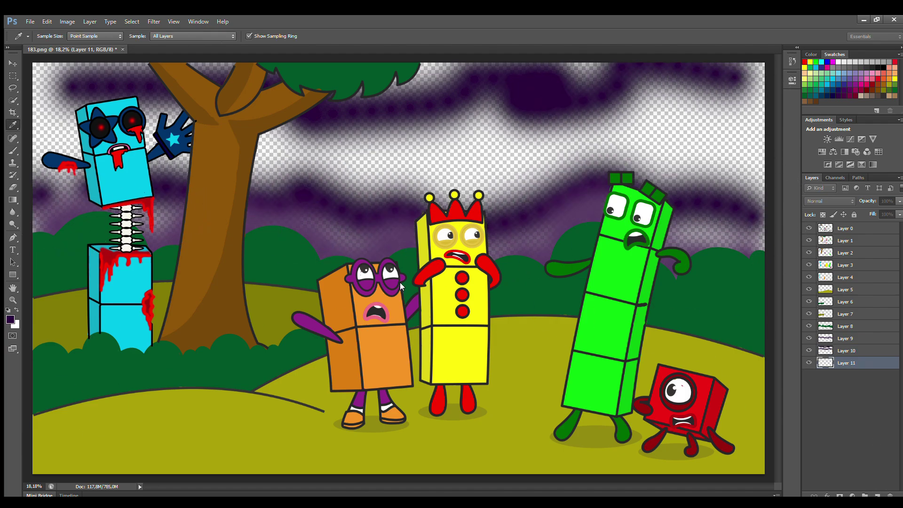
{"action": "key", "text": "b"}
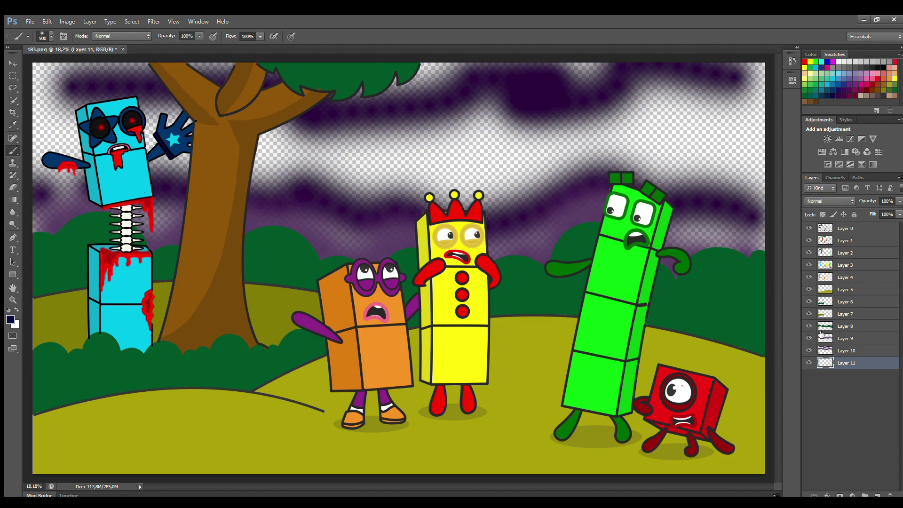
{"action": "mouse_move", "coordinate": [142, 148]}
{"action": "left_mouse_down"}
{"action": "mouse_move", "coordinate": [71, 112]}
{"action": "mouse_move", "coordinate": [361, 127]}
{"action": "mouse_move", "coordinate": [572, 81]}
{"action": "mouse_move", "coordinate": [31, 113]}
{"action": "mouse_move", "coordinate": [156, 218]}
{"action": "mouse_move", "coordinate": [730, 306]}
{"action": "mouse_move", "coordinate": [653, 113]}
{"action": "mouse_move", "coordinate": [785, 76]}
{"action": "mouse_move", "coordinate": [95, 184]}
{"action": "left_mouse_up"}
Step: Dot small white stars in the night sky on Layer 1 with a 70 px brush
{"action": "left_click", "coordinate": [845, 240]}
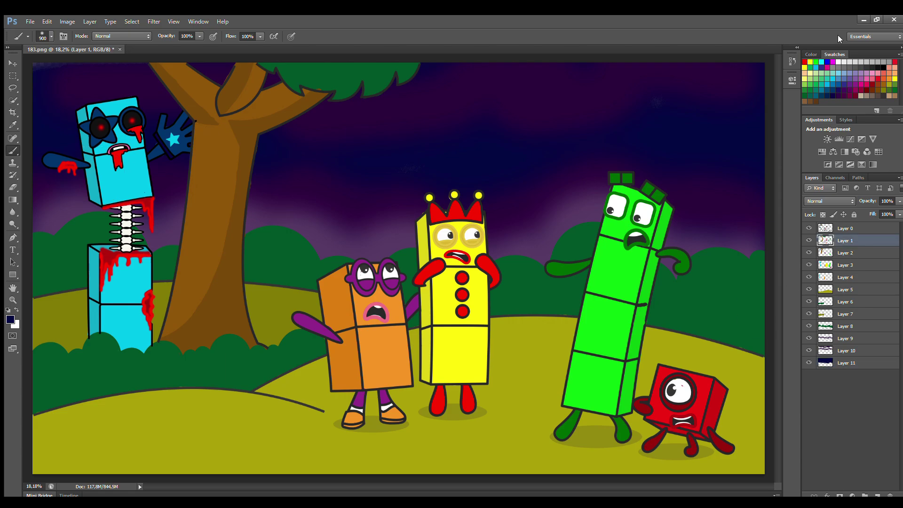
{"action": "left_click", "coordinate": [838, 61]}
{"action": "key", "text": "bracketleft"}
{"action": "key", "text": "bracketleft"}
{"action": "key", "text": "bracketleft"}
{"action": "key", "text": "bracketleft"}
{"action": "key", "text": "bracketleft"}
{"action": "key", "text": "bracketleft"}
{"action": "key", "text": "bracketleft"}
{"action": "key", "text": "bracketleft"}
{"action": "key", "text": "bracketleft"}
{"action": "key", "text": "bracketleft"}
{"action": "key", "text": "bracketleft"}
{"action": "key", "text": "bracketleft"}
{"action": "key", "text": "bracketleft"}
{"action": "key", "text": "bracketleft"}
{"action": "key", "text": "bracketleft"}
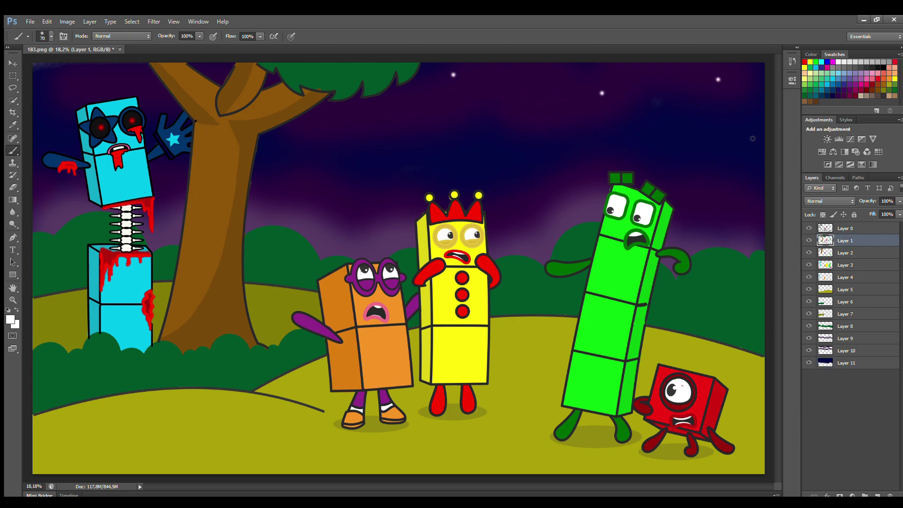